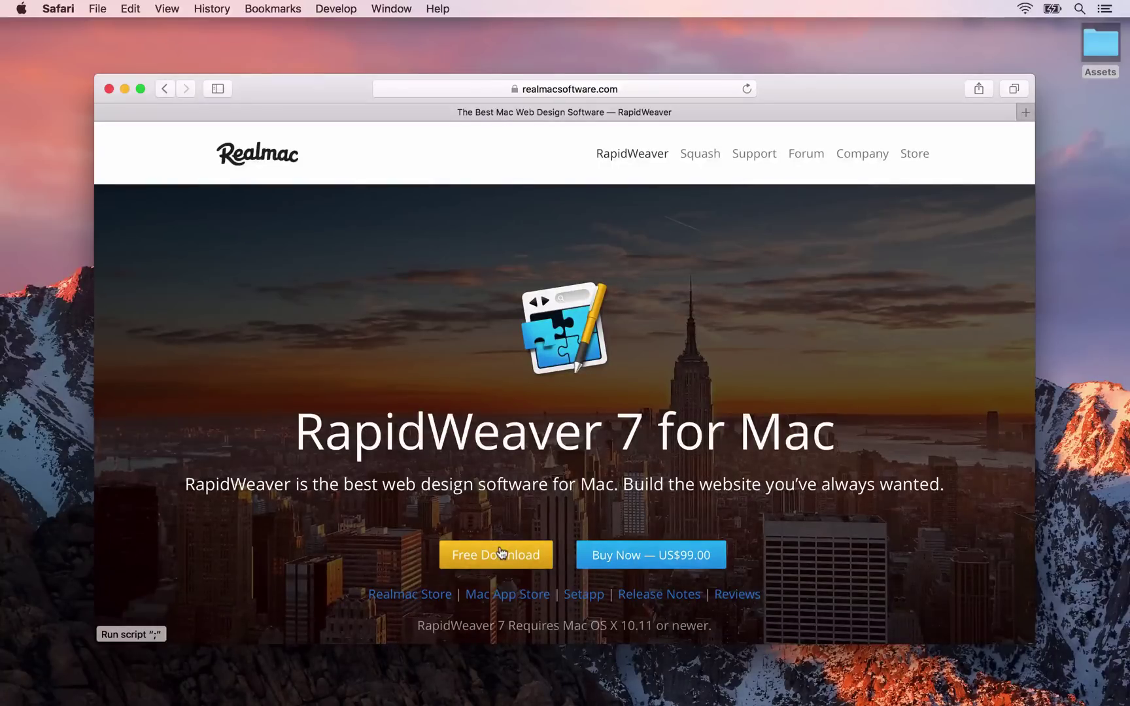
Launch RapidWeaver 7 from Spotlight and create a new blank project.
key(cmd+h)
key(cmd+space)
text(ra)
key(Return)
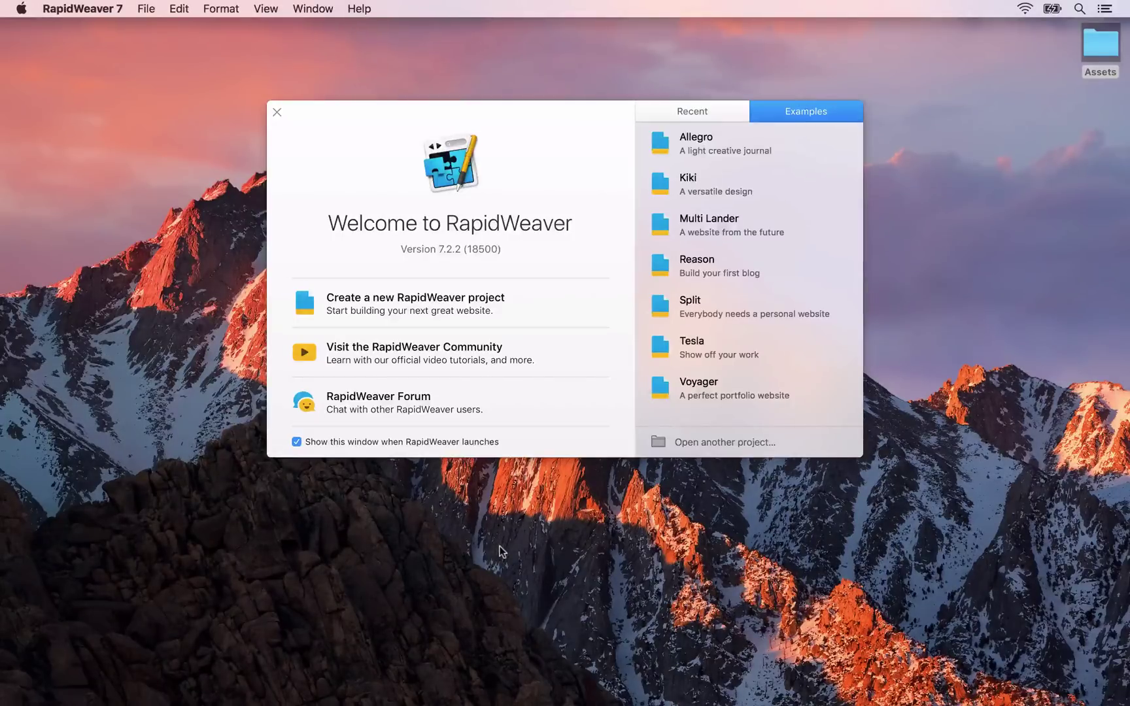
click(442, 298)
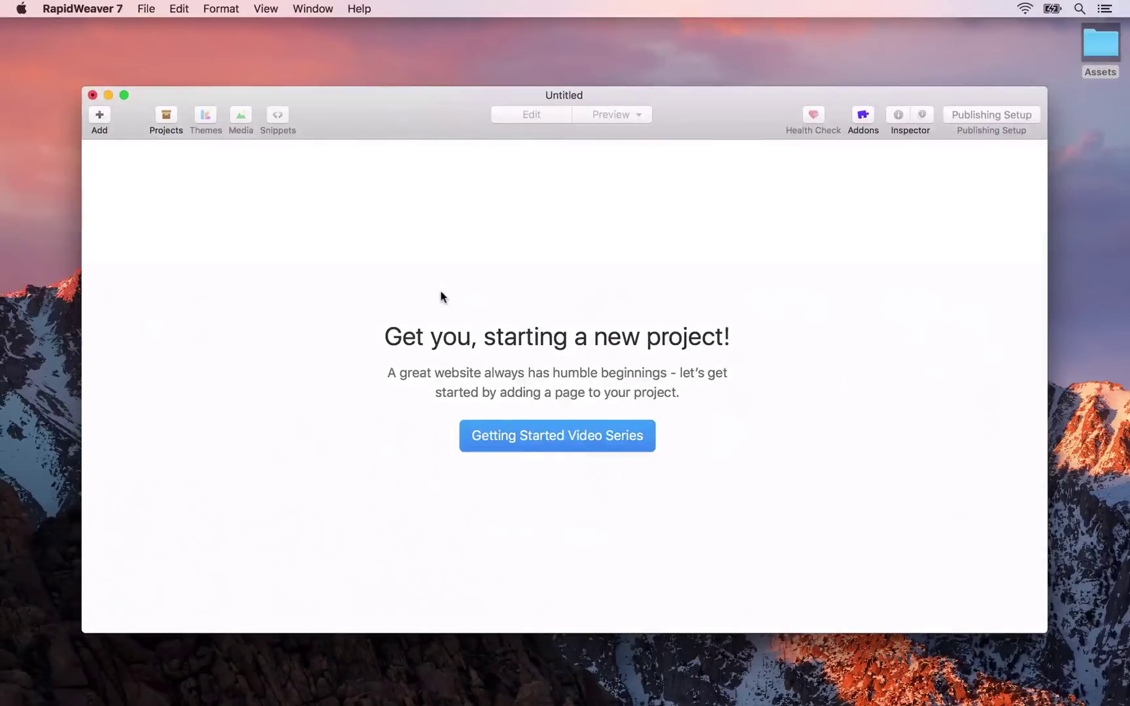
Add a Styled Text page from Add > All Plugins.
click(99, 118)
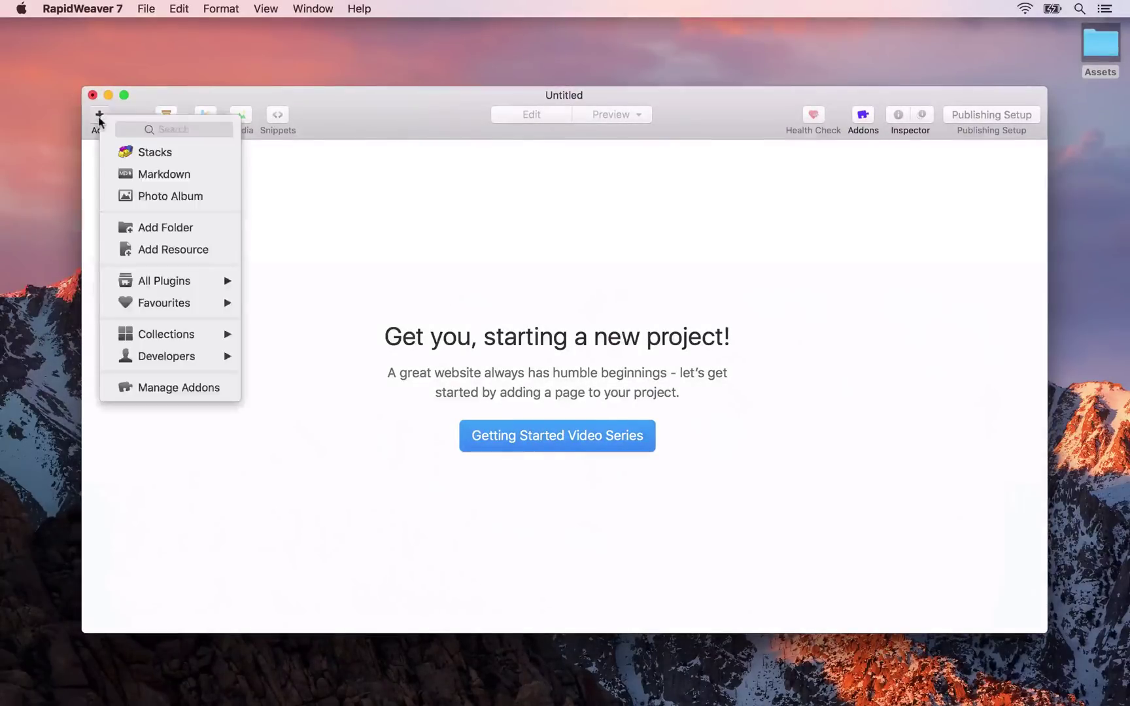
mouse_move(189, 280)
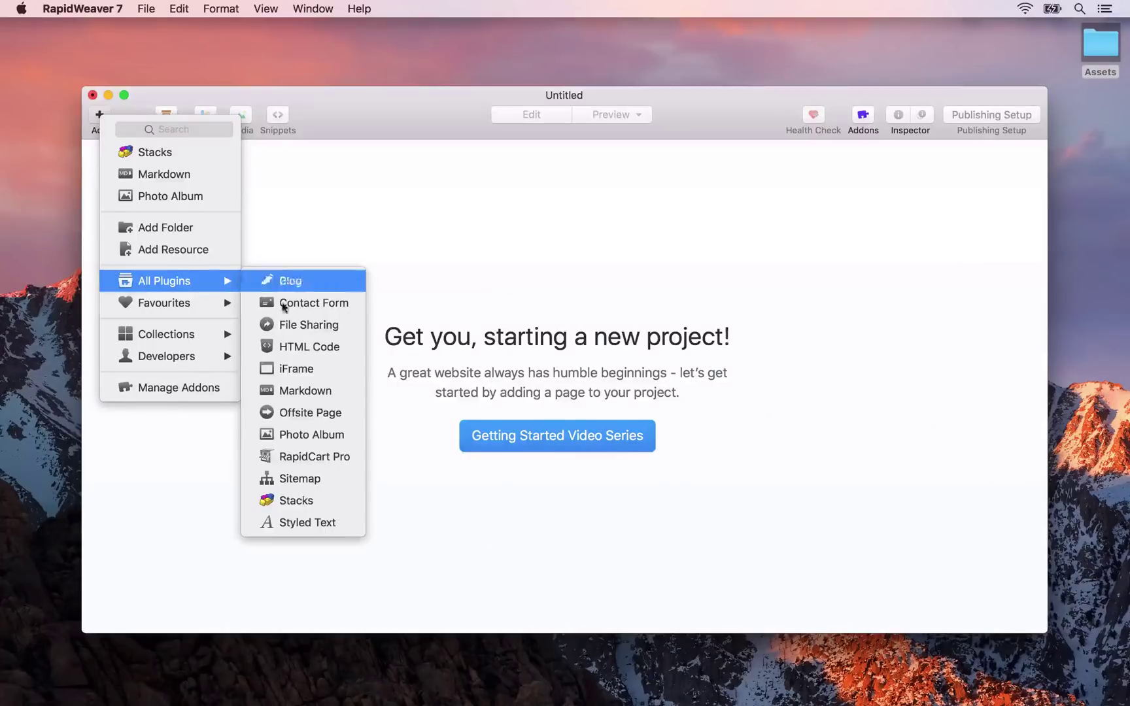
click(308, 522)
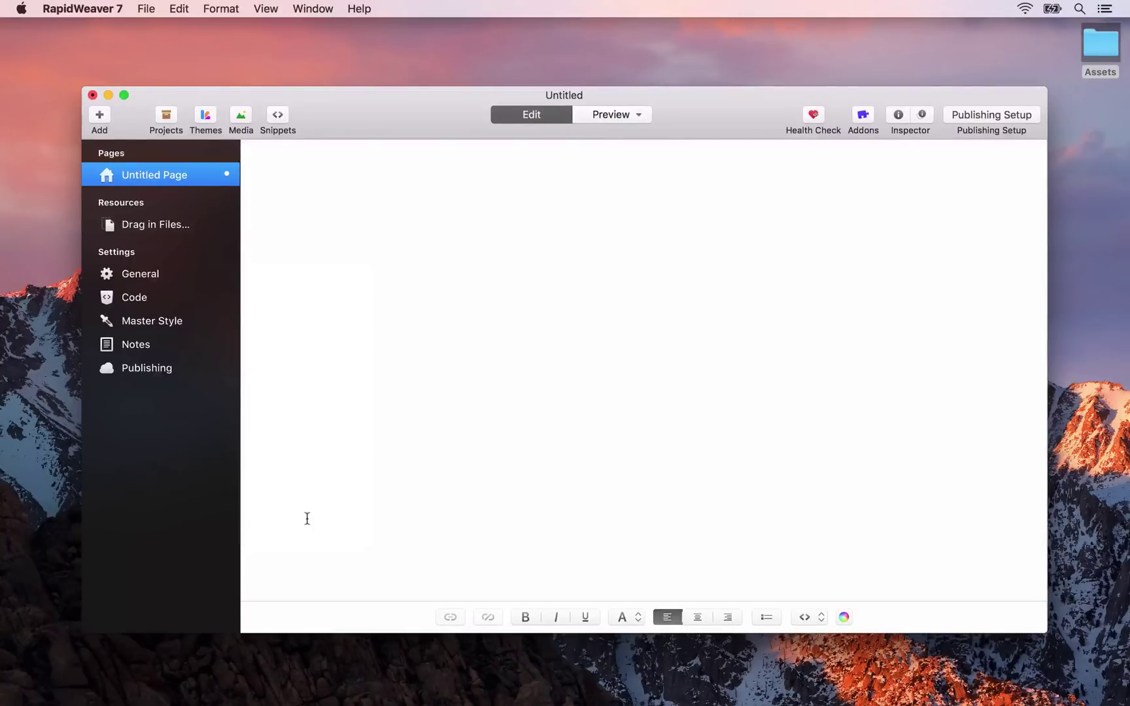
Rename the new page to 'Home'.
double_click(151, 172)
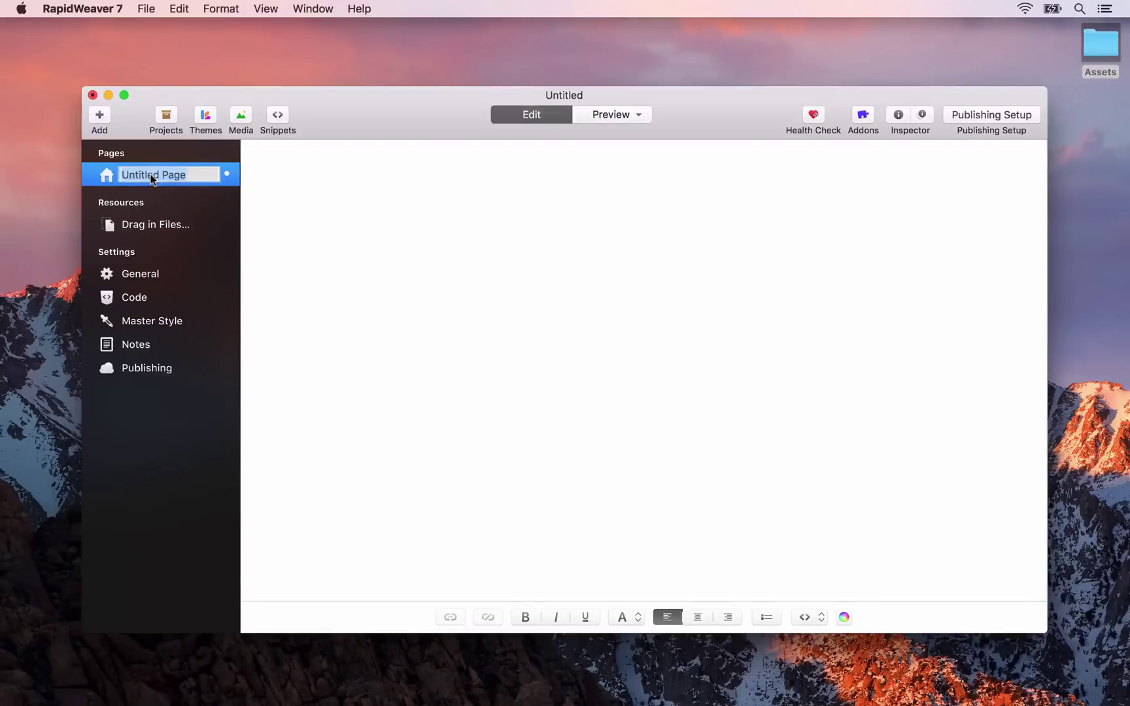
text(Home)
key(Return)
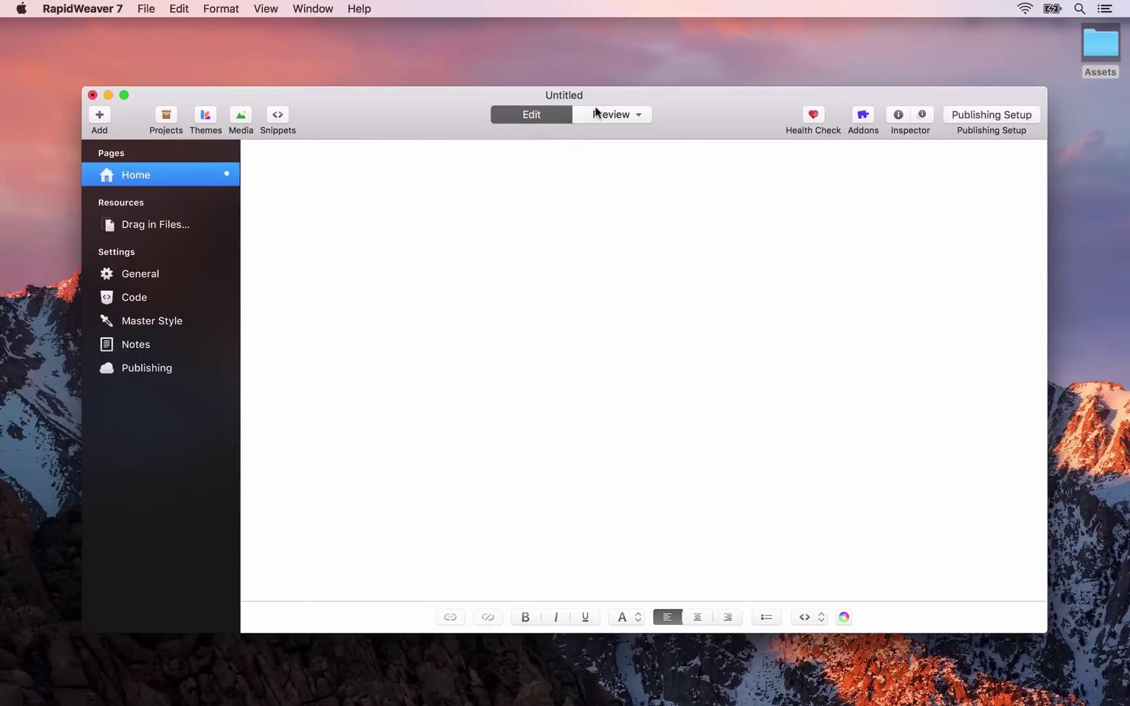
Preview the empty Home page in the default 'MY WEBSITE' theme.
click(503, 201)
click(612, 116)
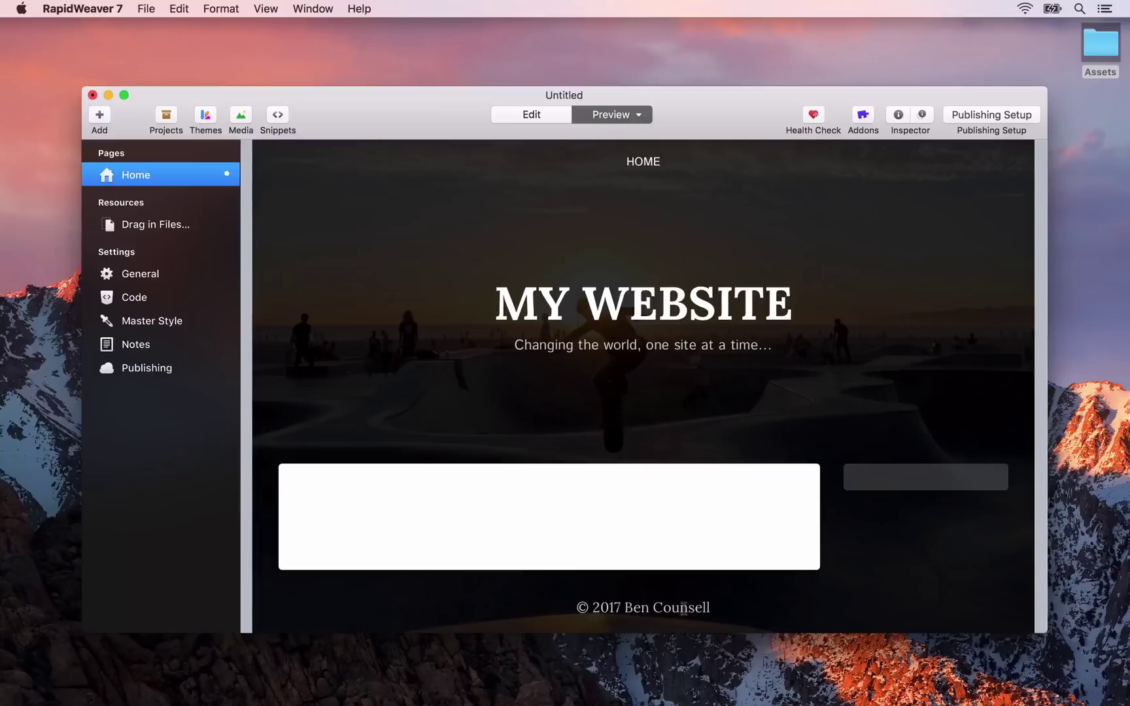
Apply the Voyager theme found by searching 'voy', then try its navigation menu in preview.
click(202, 119)
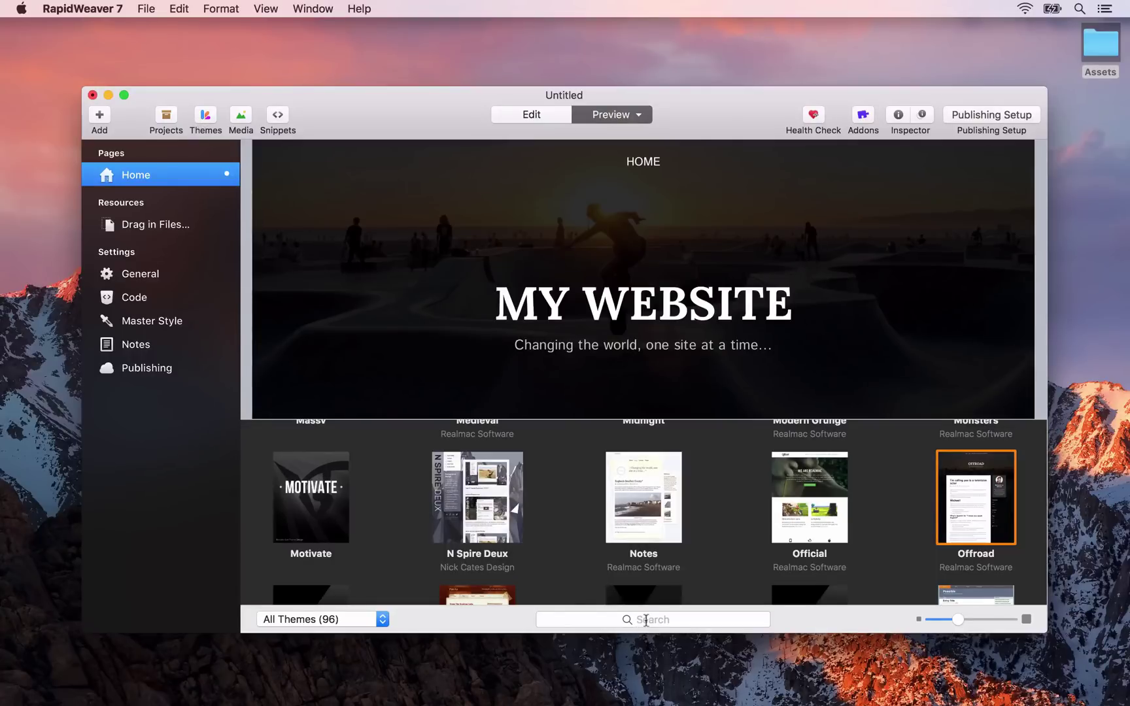
click(646, 620)
text(voy)
click(309, 489)
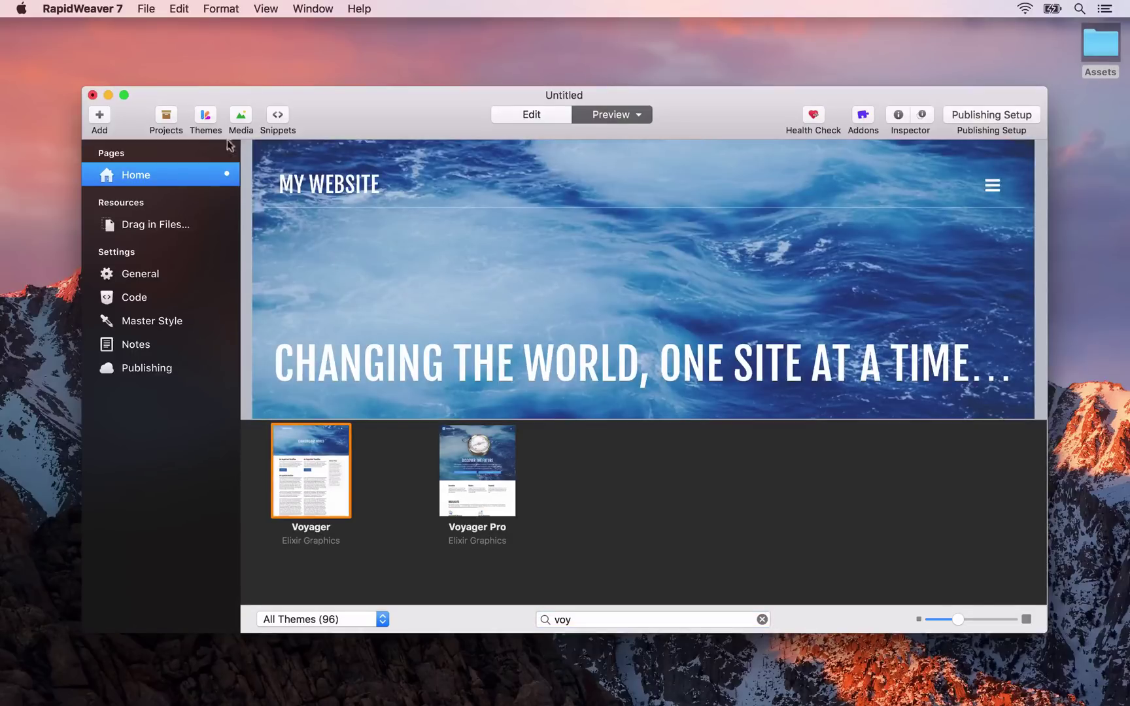
click(209, 117)
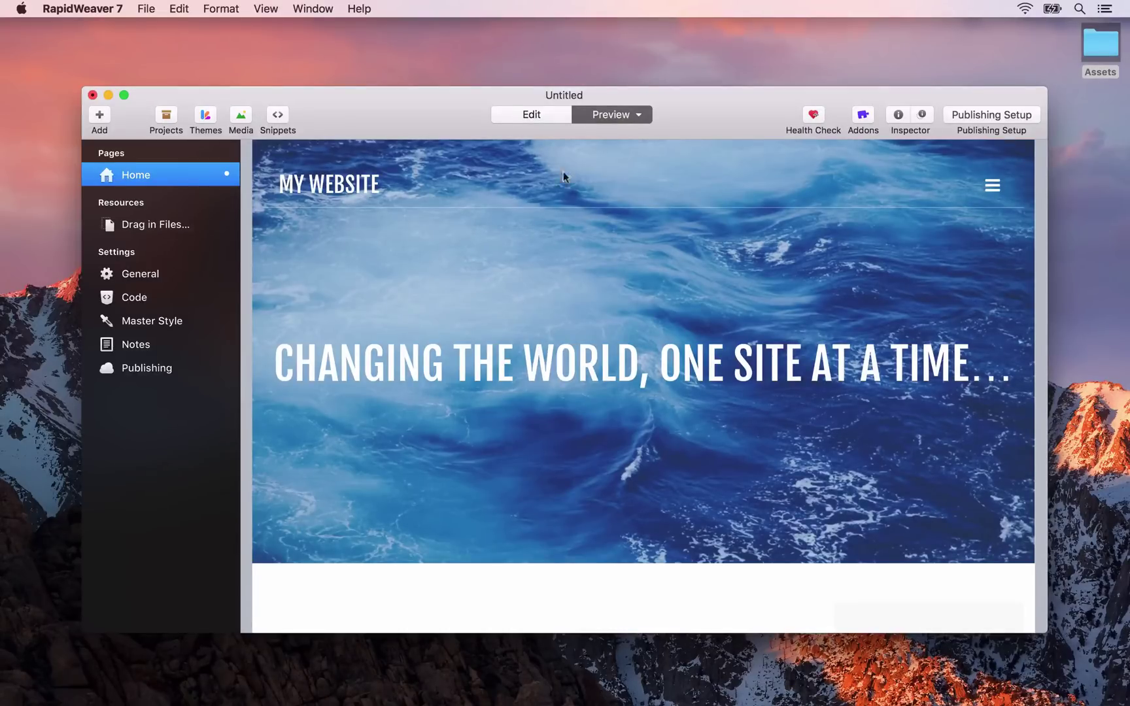
click(992, 188)
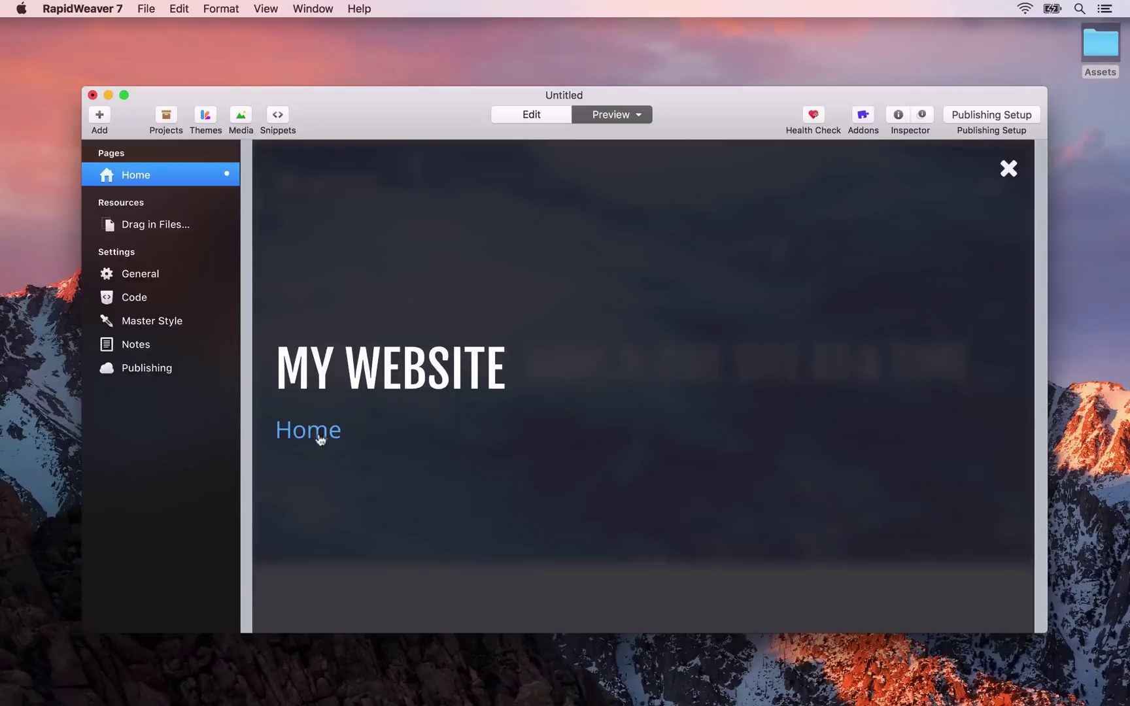
click(1008, 169)
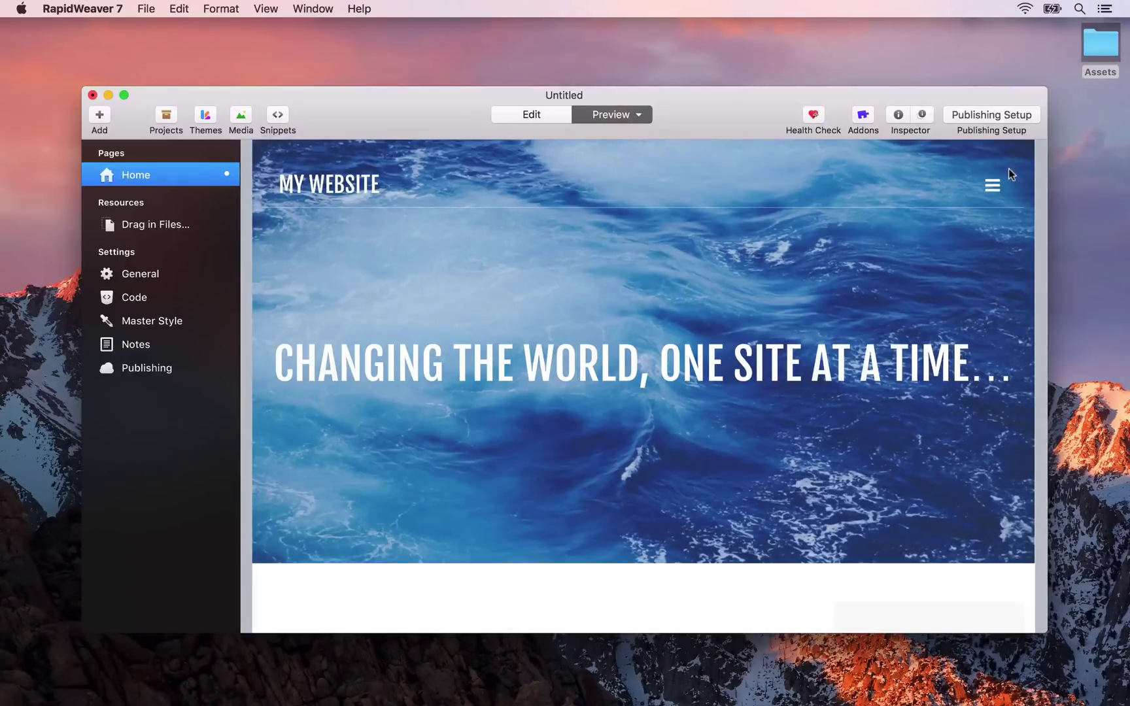
Type the heading 'What I Do' at the top of the Home page, then add a new line.
click(540, 115)
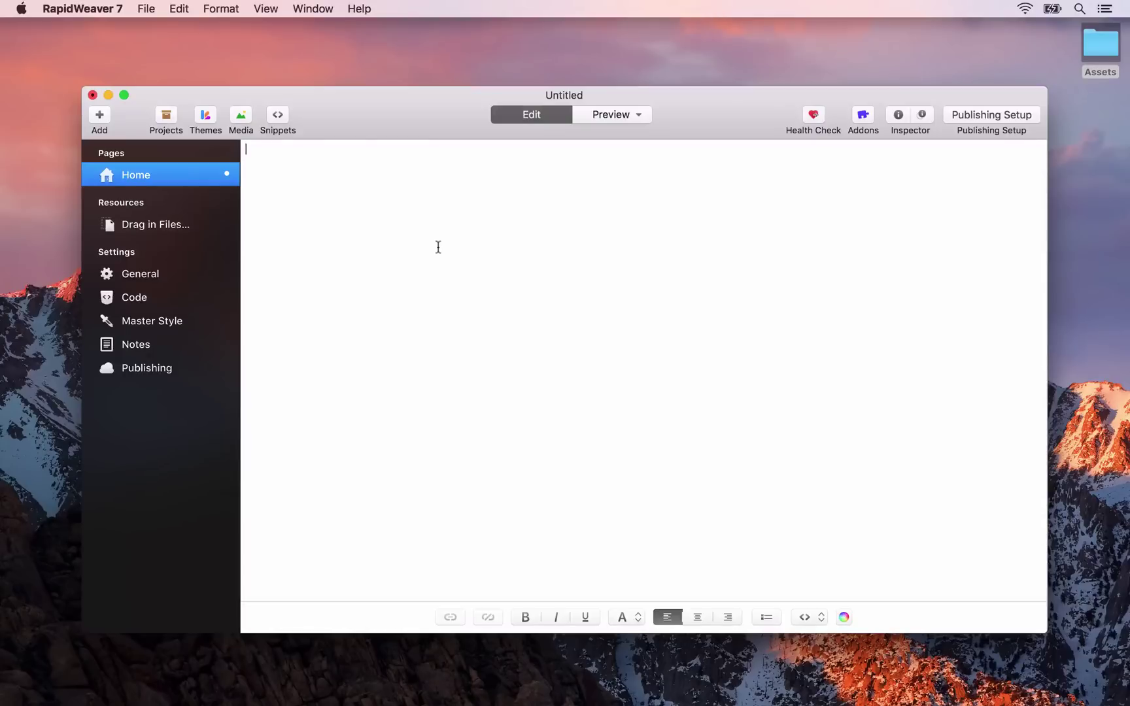
text(What I Do)
key(Return)
key(Return)
Drag 'Lorem ipsum 30 words' from the Assets folder under the heading and preview it.
double_click(1101, 47)
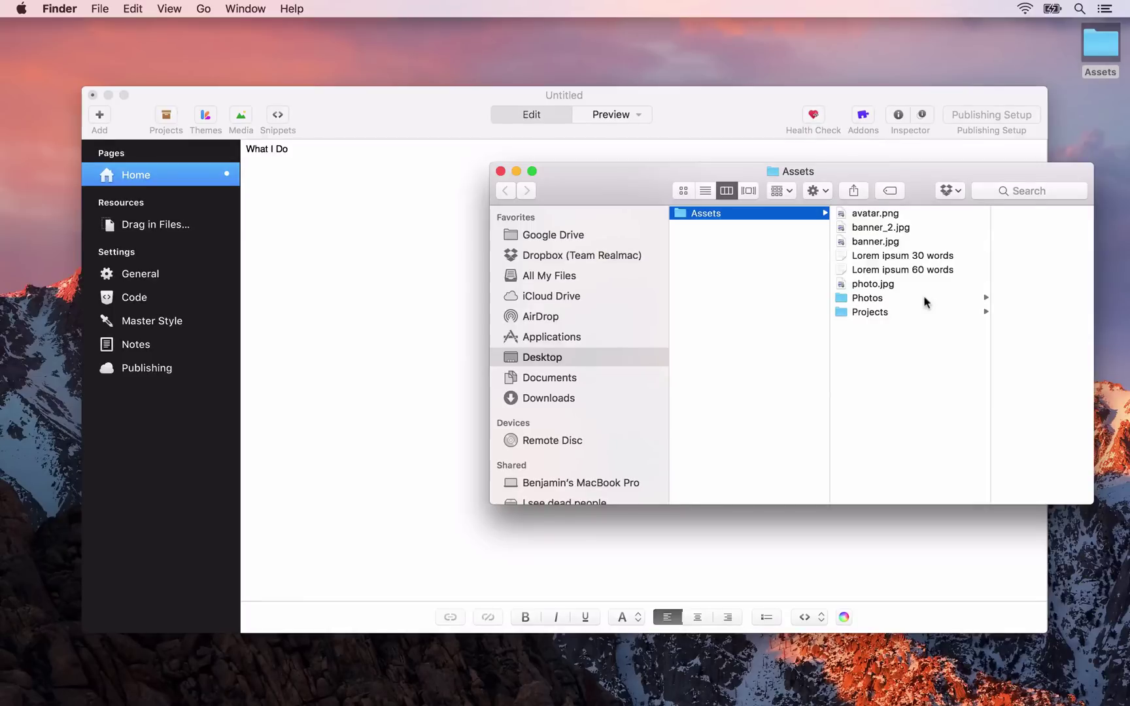
drag(894, 257, 331, 209)
click(342, 232)
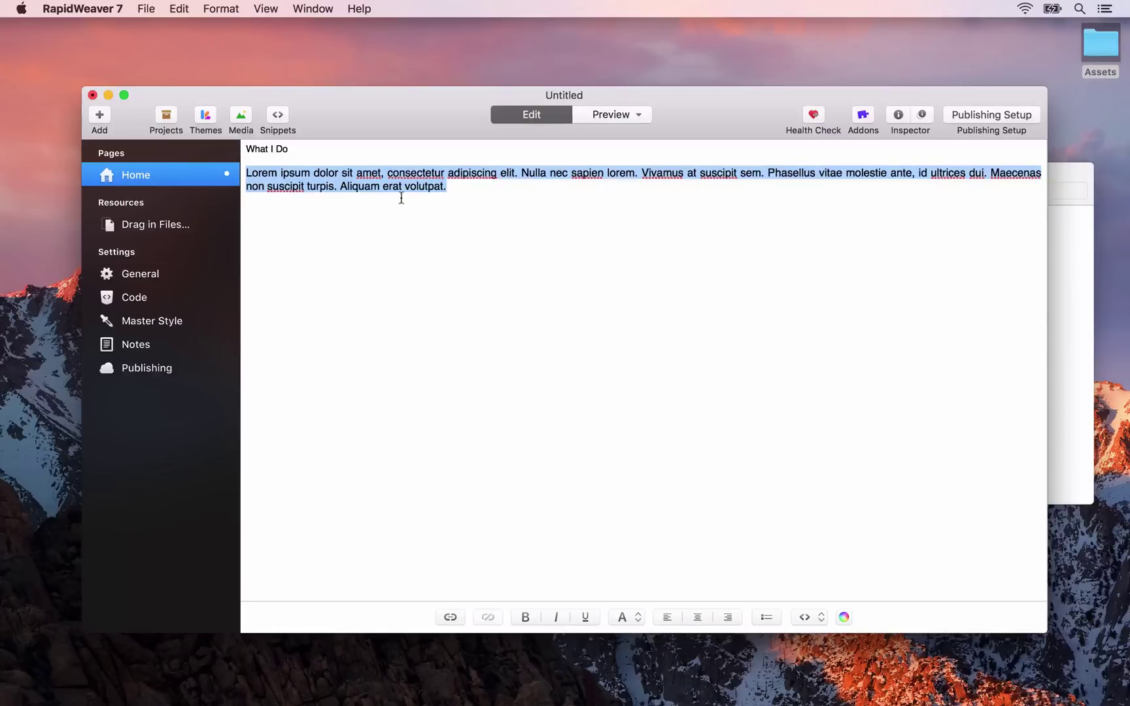
click(610, 120)
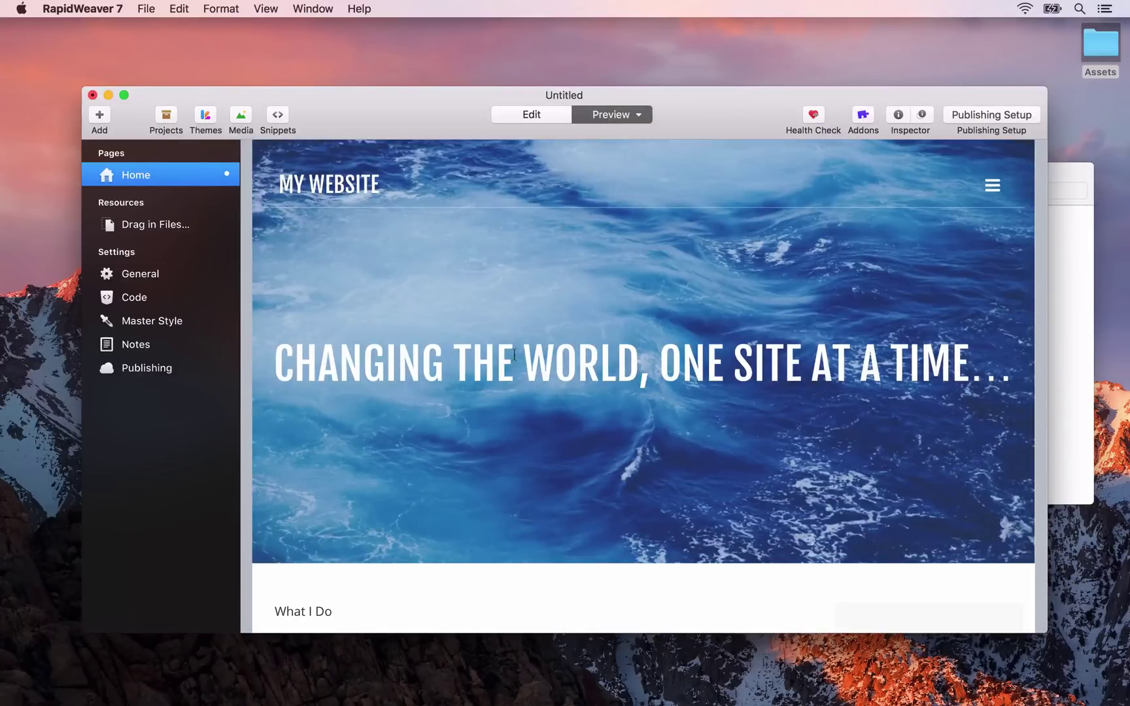
scroll(358, 540, down, 5)
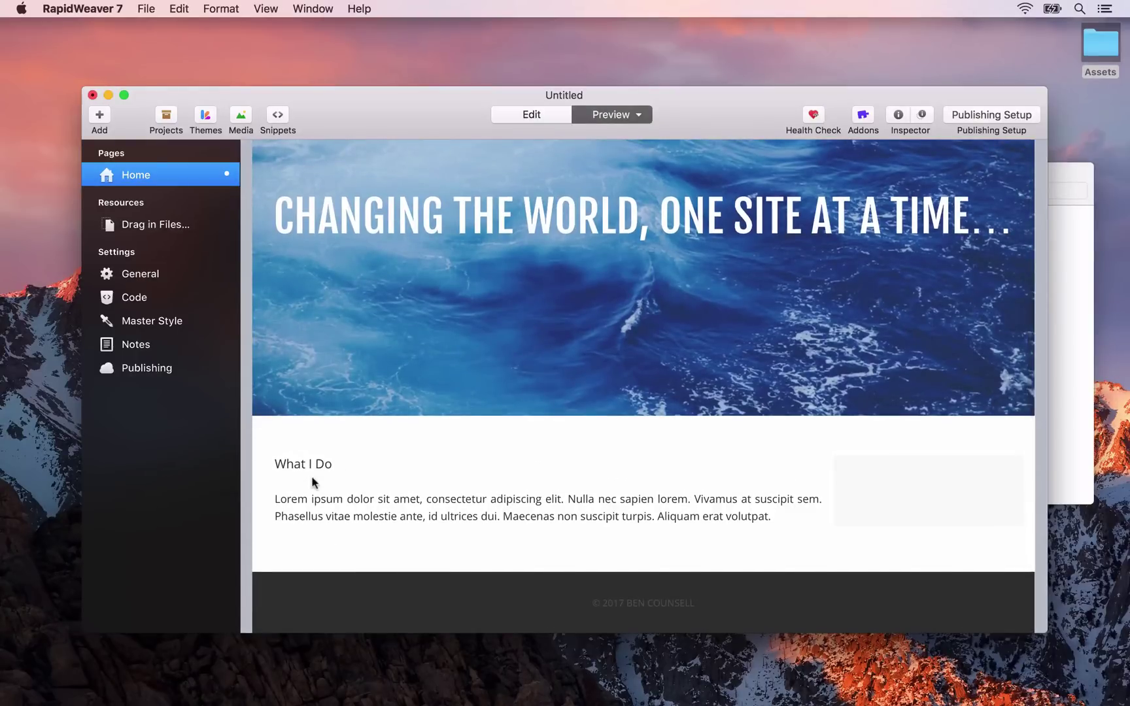
Make the 'What I Do' heading bold and larger, then check it in preview.
click(528, 116)
click(288, 148)
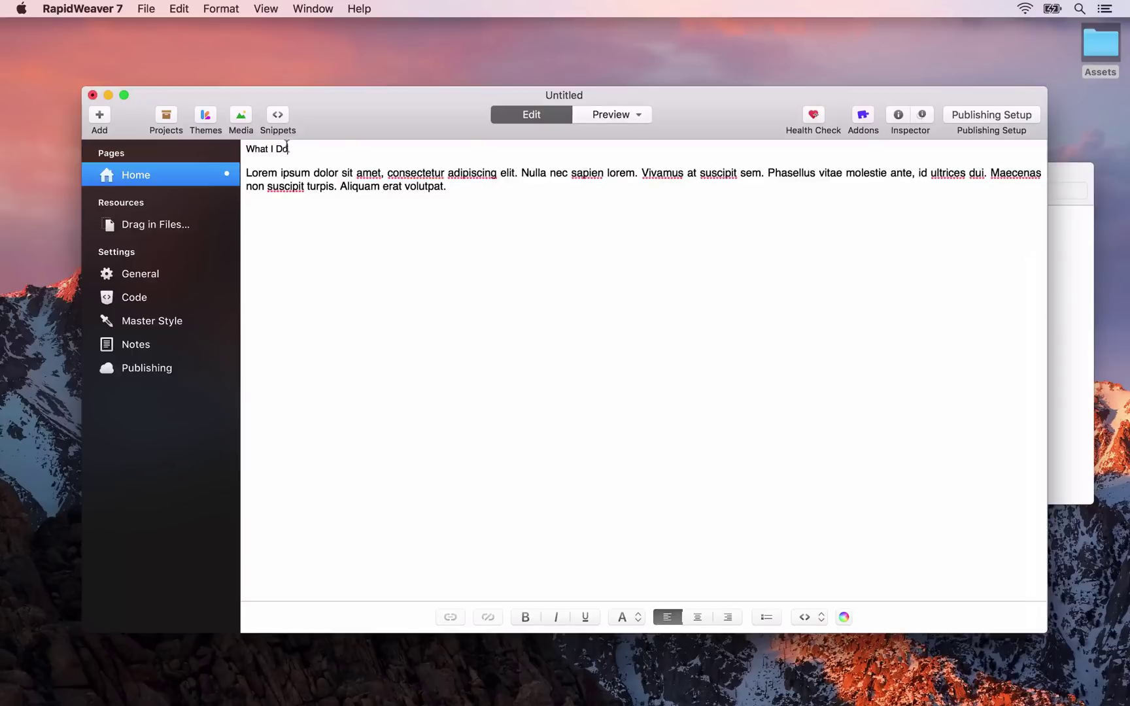
drag(289, 148, 246, 149)
triple_click(246, 149)
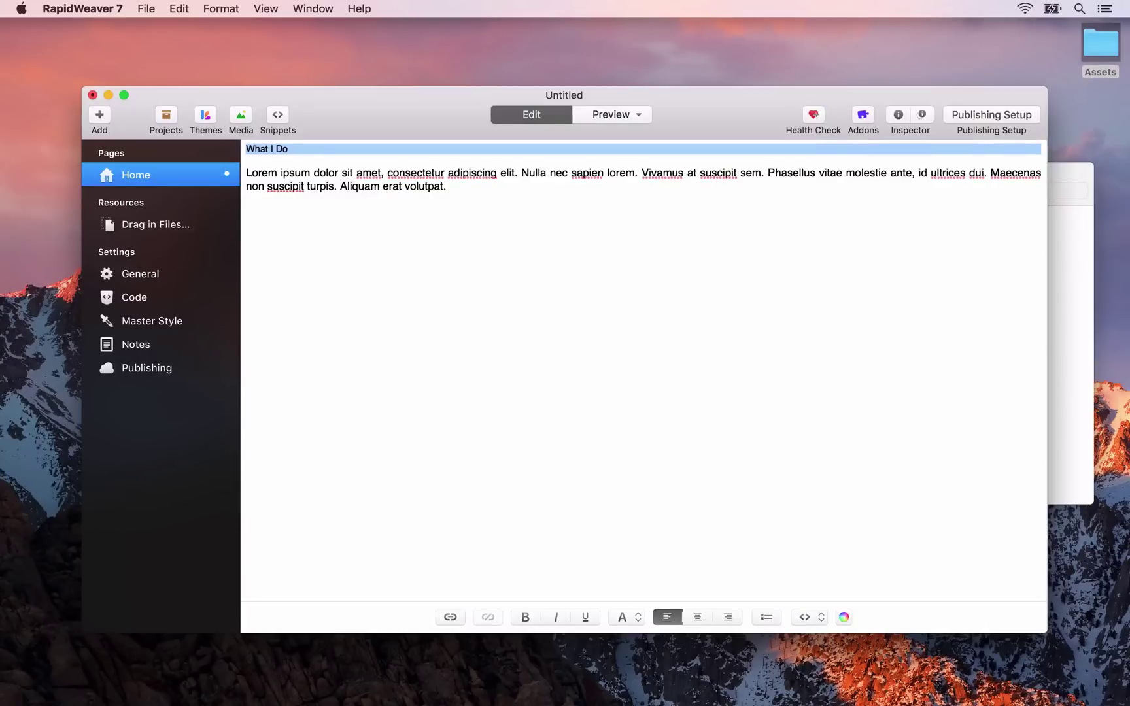
click(530, 618)
key(super+plus)
key(super+plus)
key(super+plus)
key(super+plus)
key(super+plus)
key(super+plus)
key(super+plus)
key(super+plus)
key(super+plus)
click(527, 302)
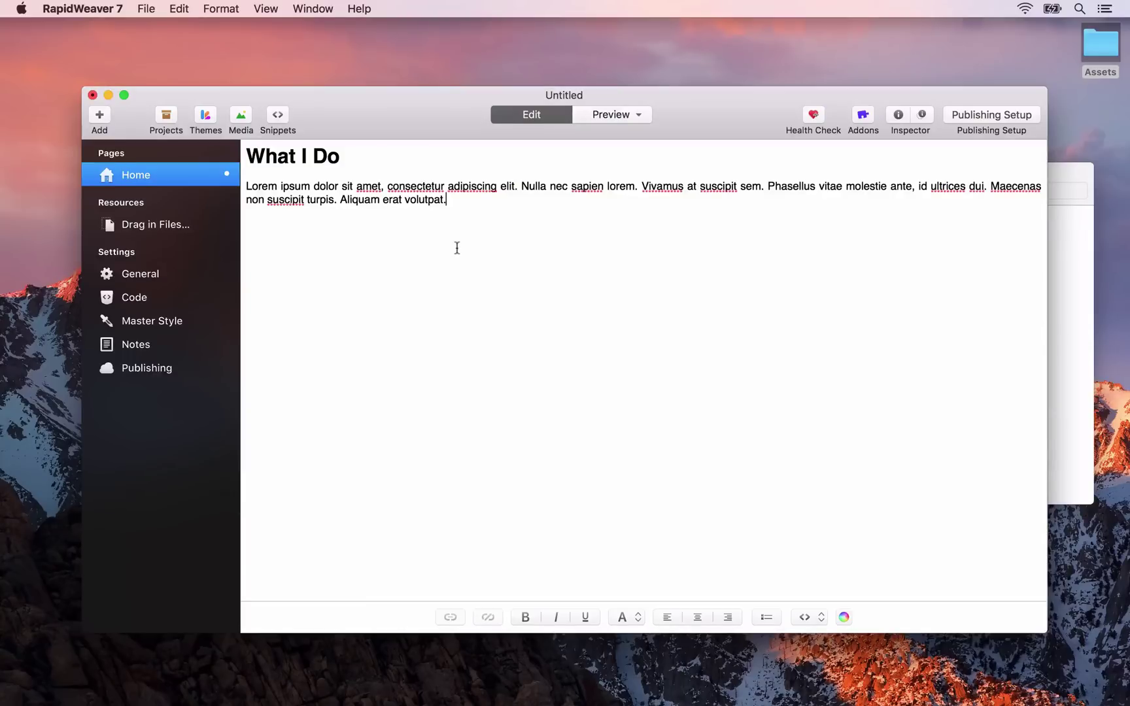
click(615, 121)
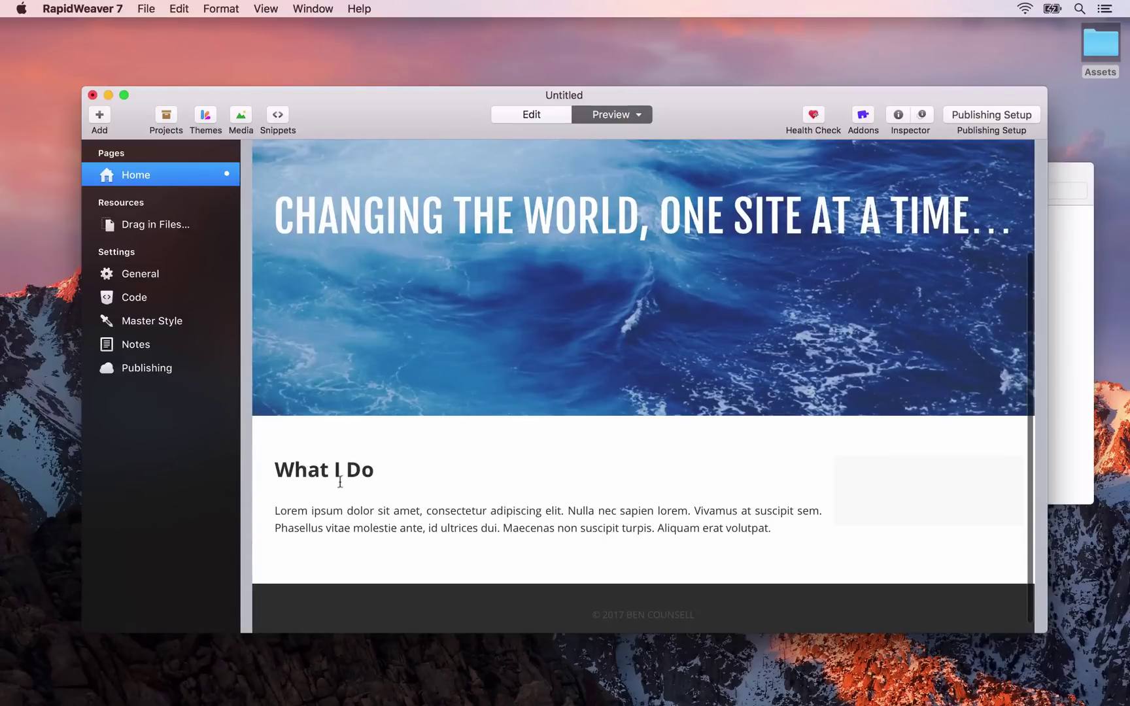
click(543, 117)
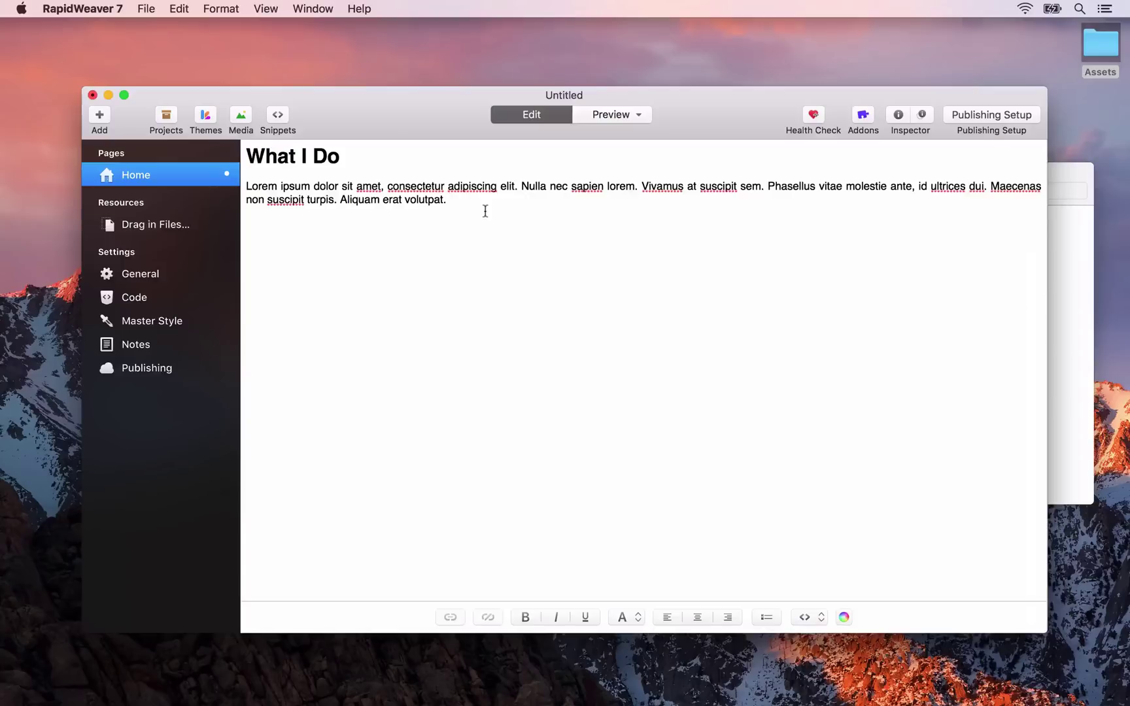
Copy the What I Do heading and paragraph and paste two copies below.
key(shift+Up)
key(shift+Up)
key(shift+Up)
key(shift+Up)
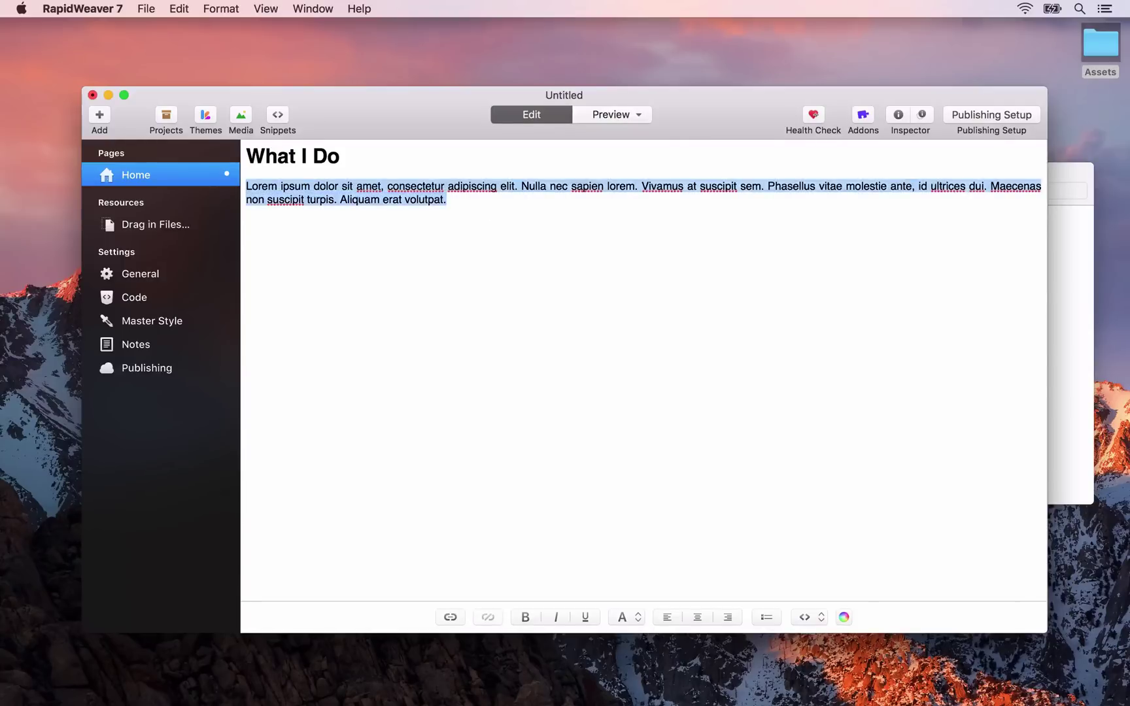
key(super+c)
key(Right)
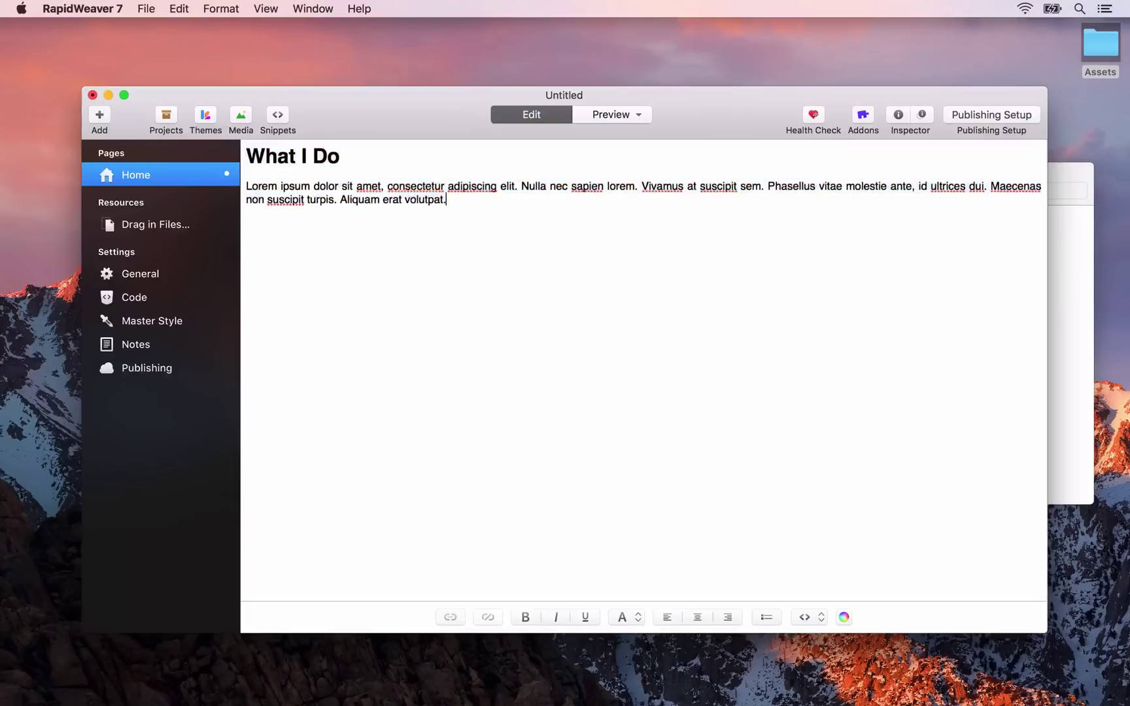
key(Return)
key(Return)
key(super+v)
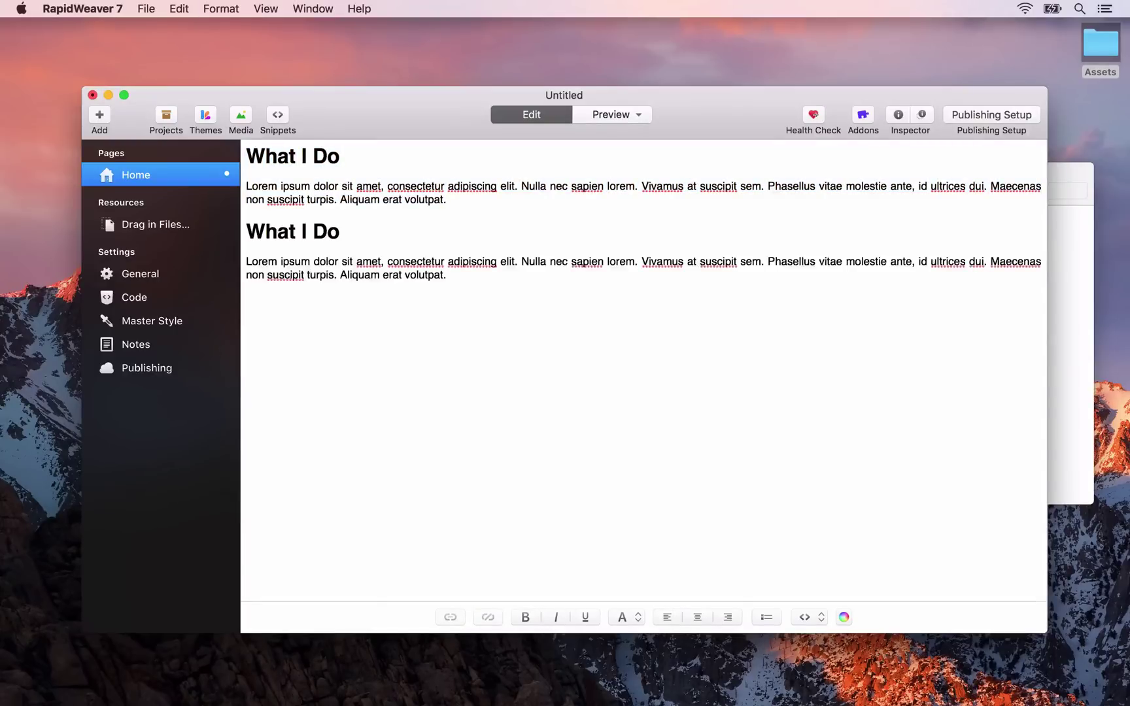
key(Return)
key(Return)
key(super+v)
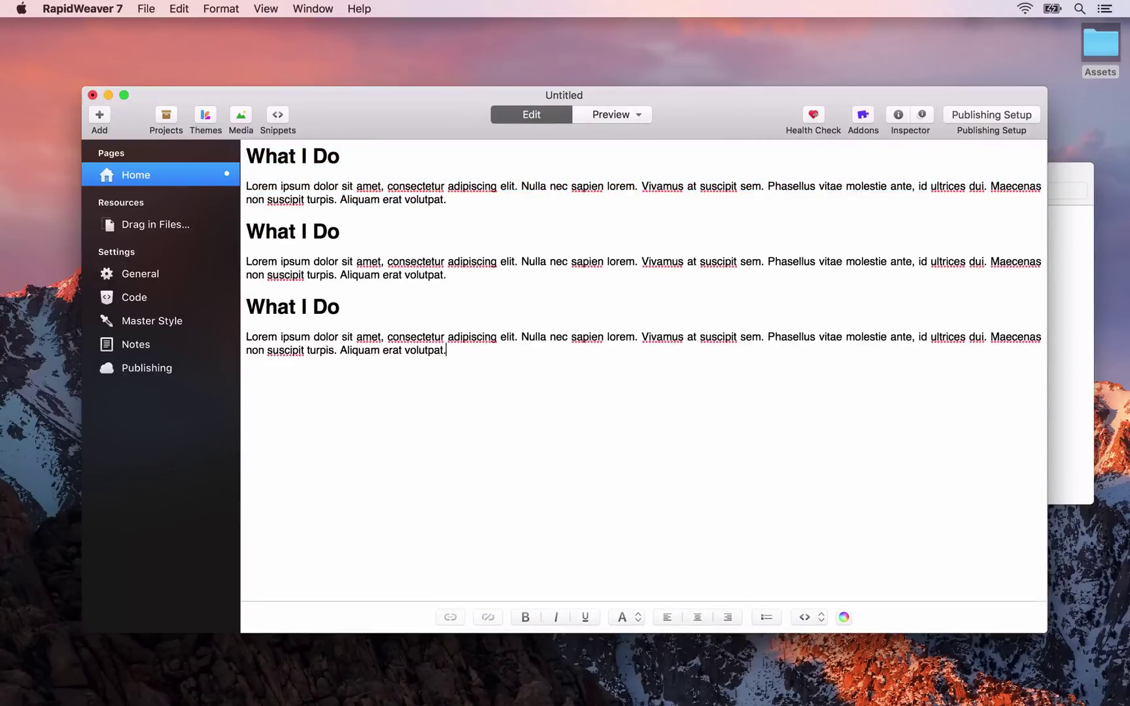
Retitle the second and third headings 'What I've Done' and 'Photography'.
click(340, 232)
key(super+shift+Left)
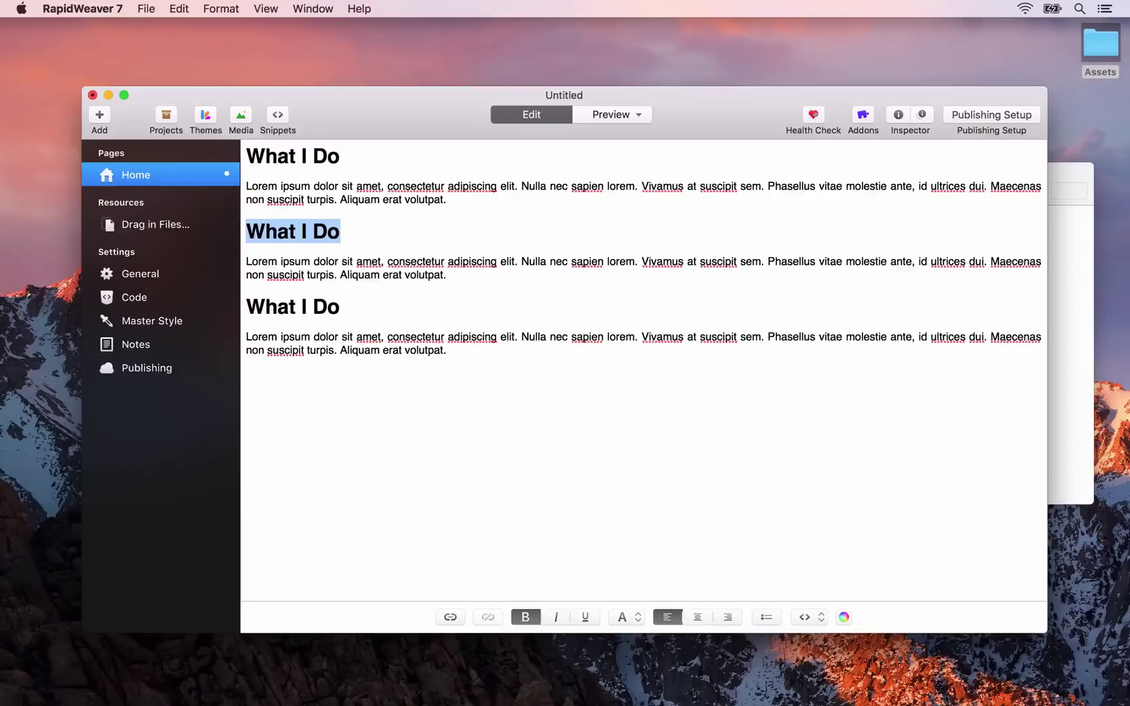
text(Wh)
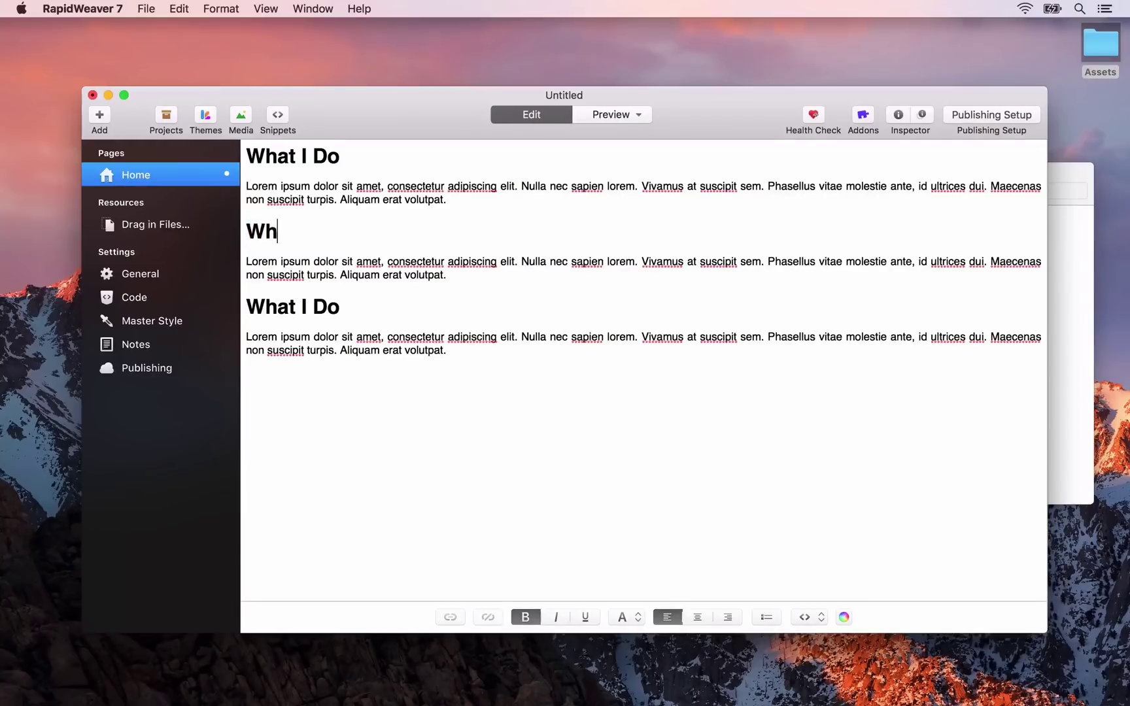
text(at I've Done)
click(392, 261)
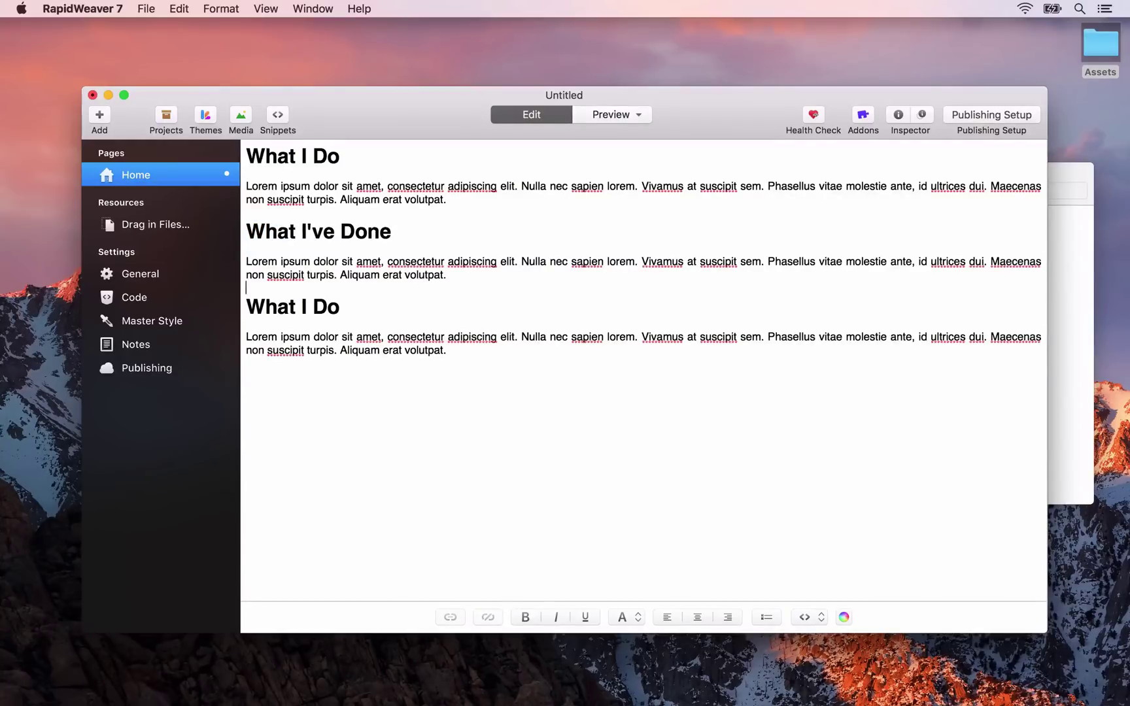
click(340, 307)
key(super+shift+Left)
text(Photography)
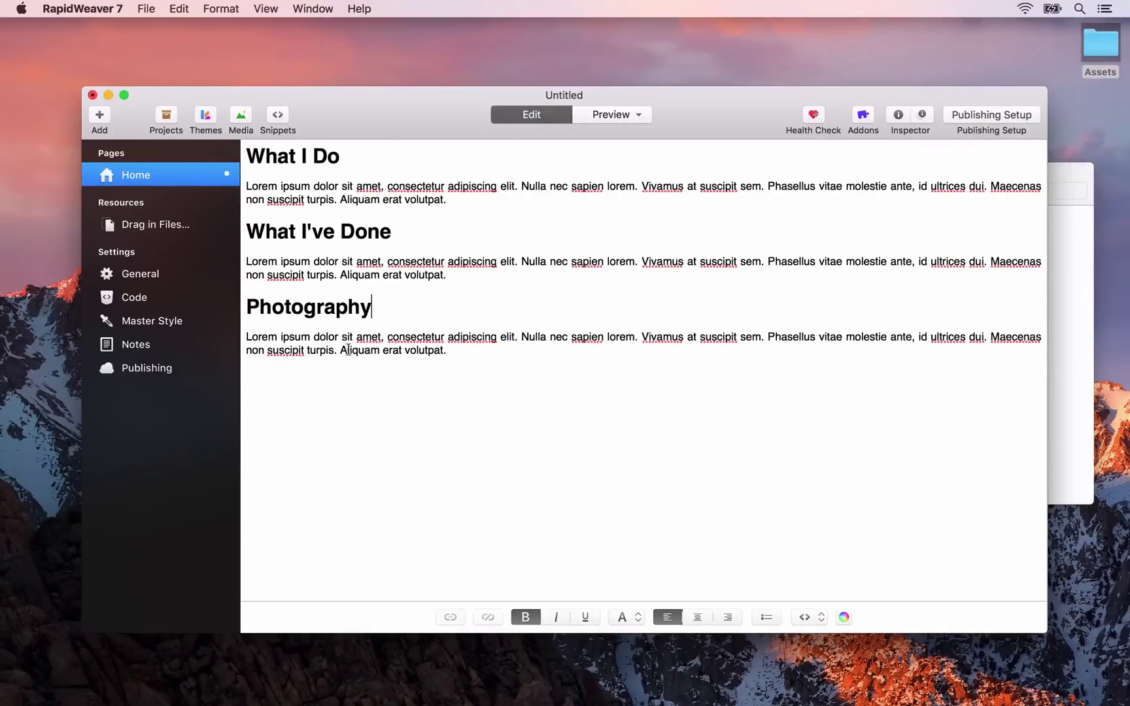
Preview the three sections, then insert blank lines after the What I Do paragraph.
click(607, 113)
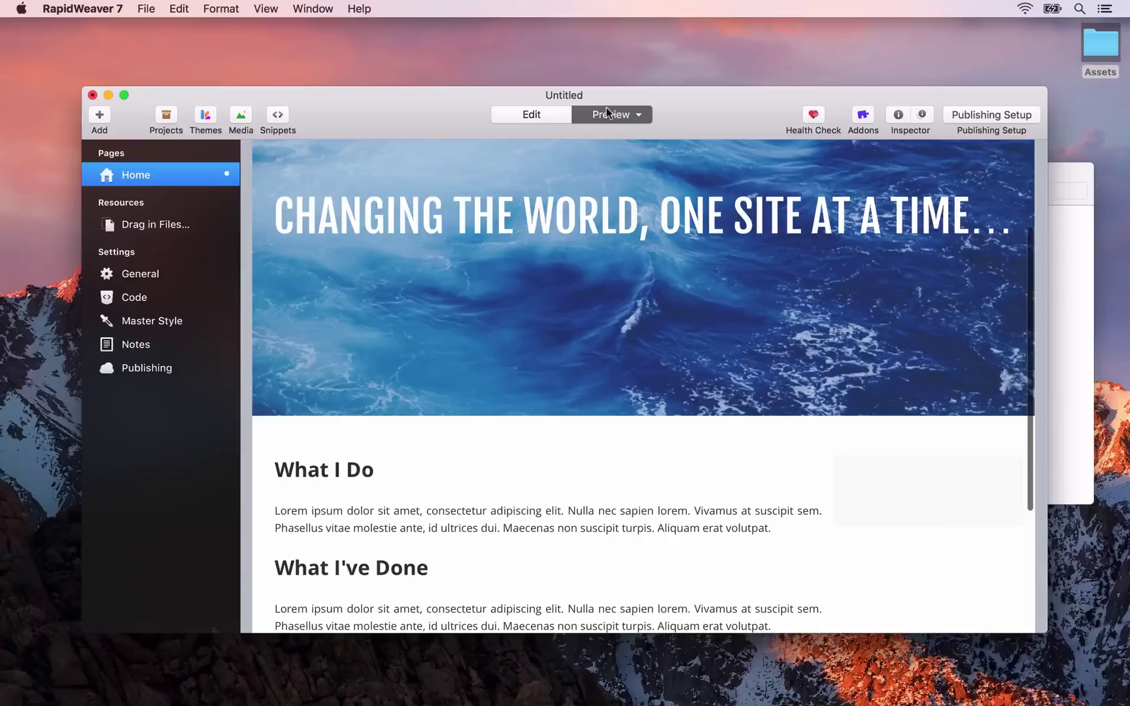
scroll(400, 474, down, 5)
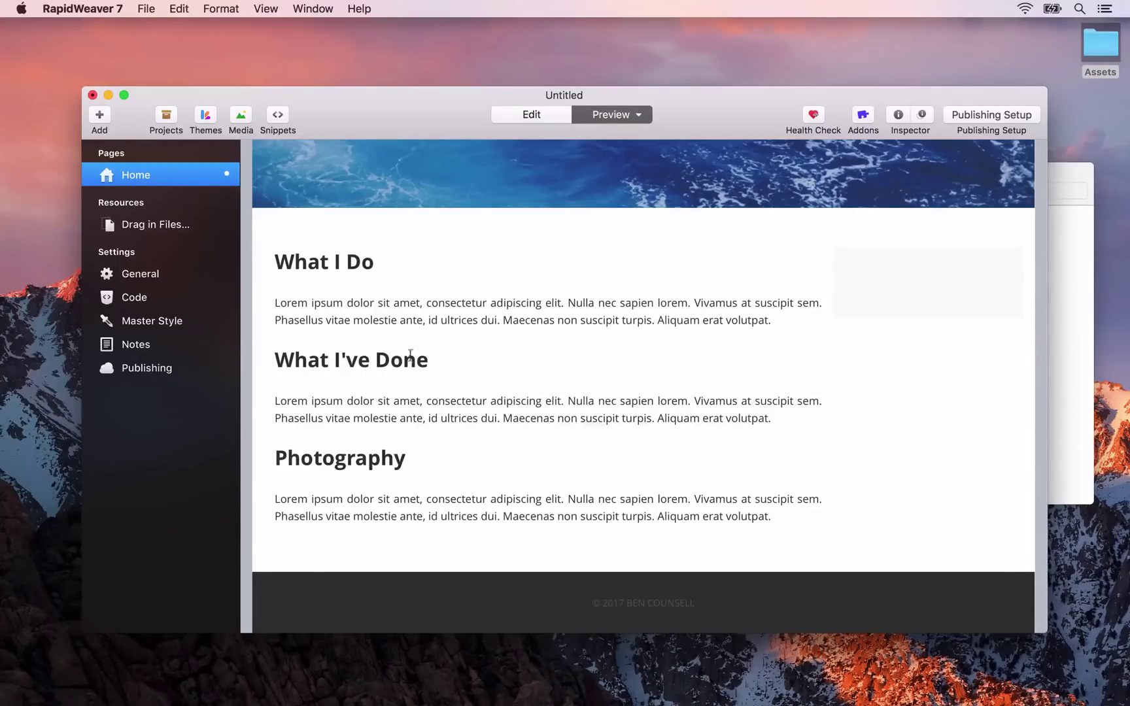
click(553, 121)
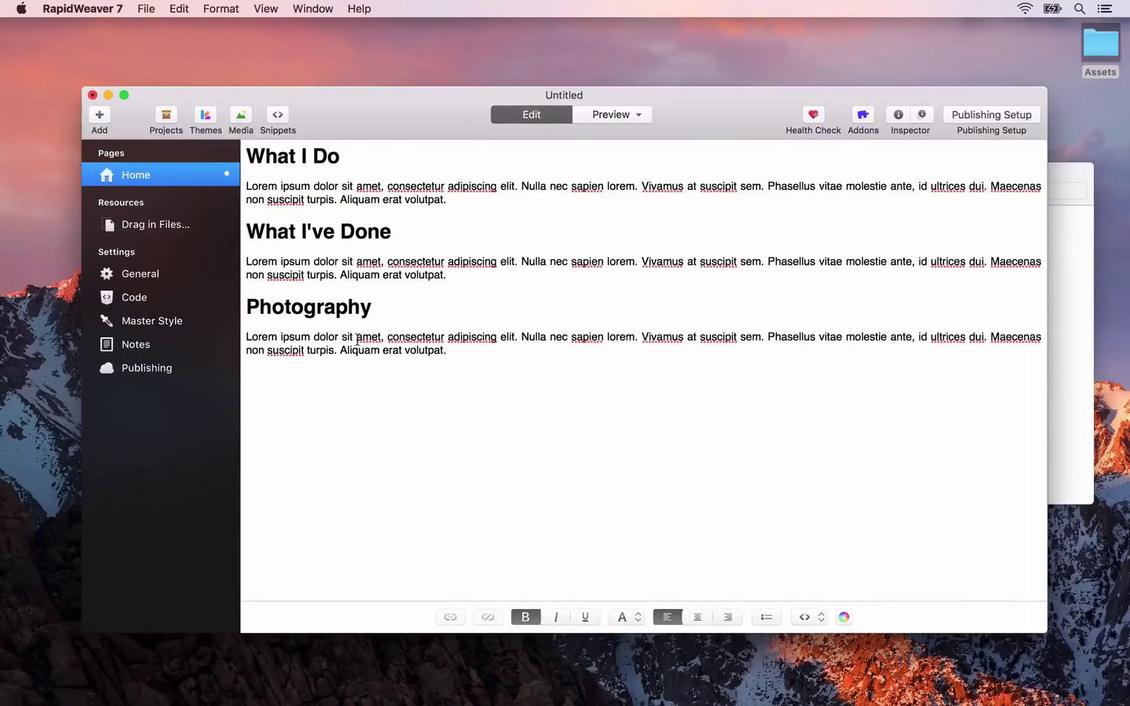
click(460, 201)
key(Return)
key(Return)
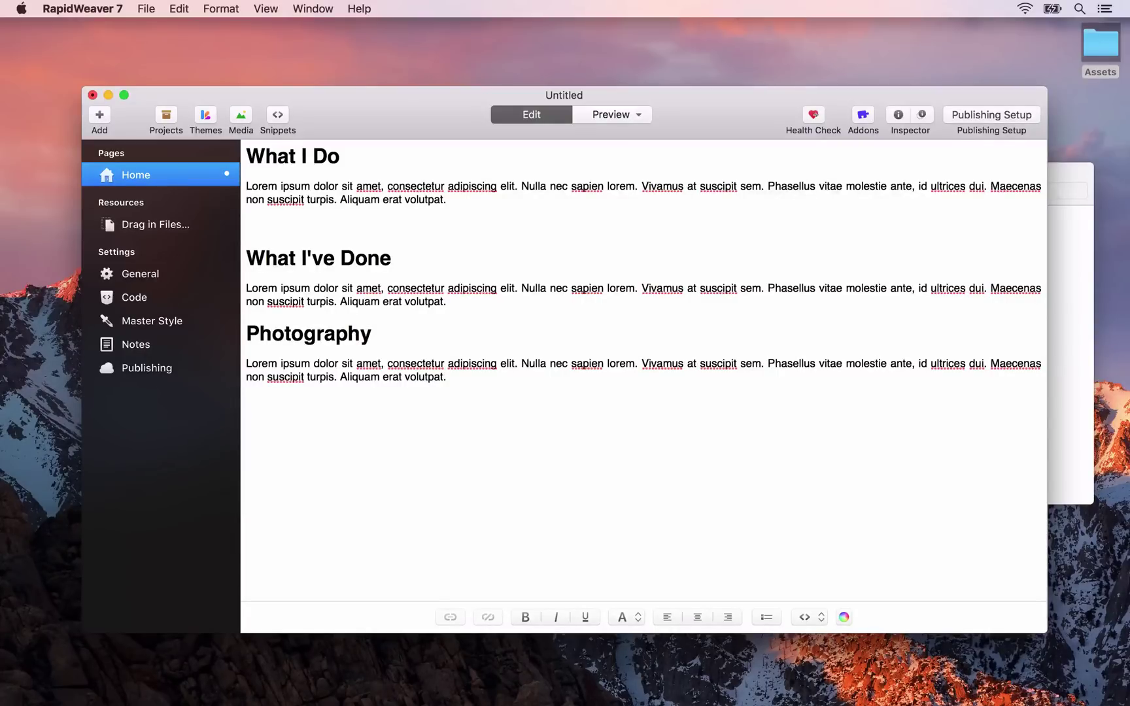
Type <hr> after the first paragraph and paste a copy after the second paragraph.
text(<hr>)
key(Left)
key(Left)
key(Left)
key(Left)
key(shift+Right)
key(shift+Right)
key(shift+Right)
key(shift+Right)
key(Down)
key(Down)
key(Down)
key(Down)
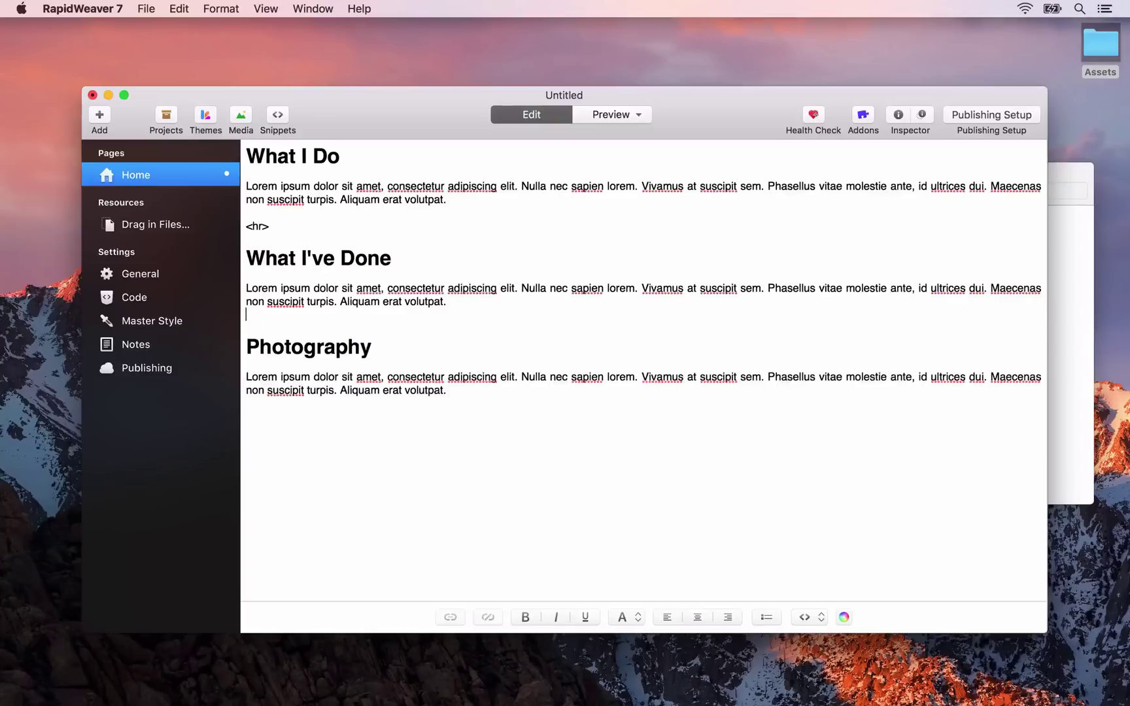
key(Return)
key(super+v)
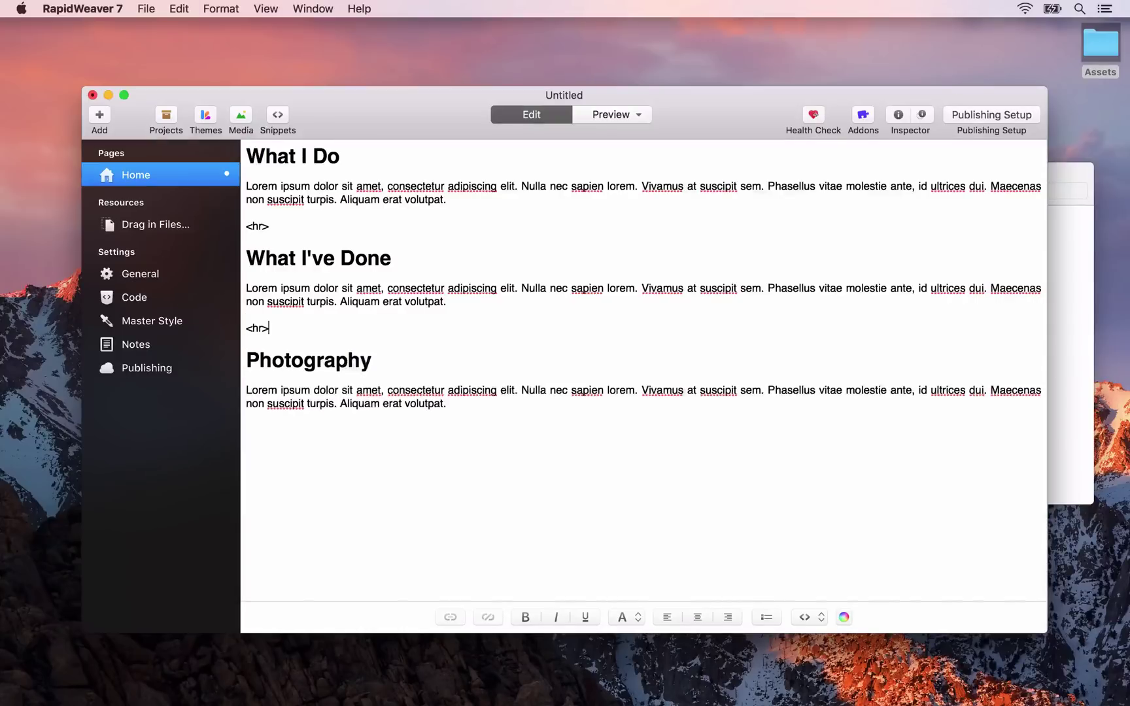
click(612, 114)
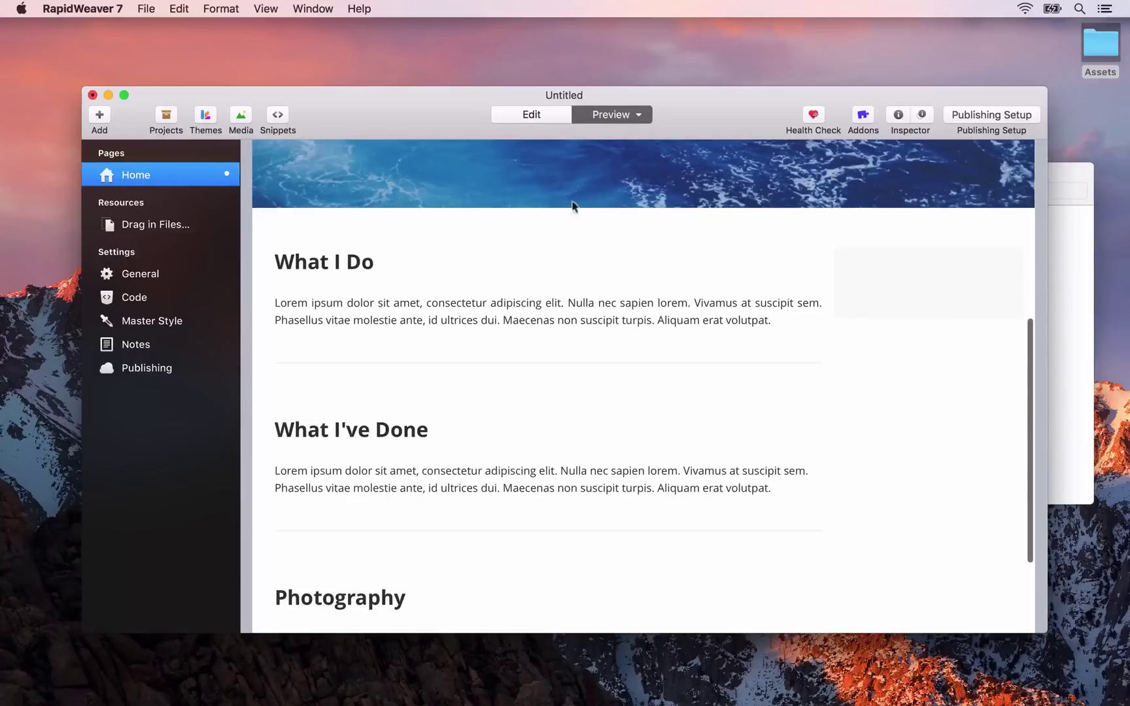
click(532, 120)
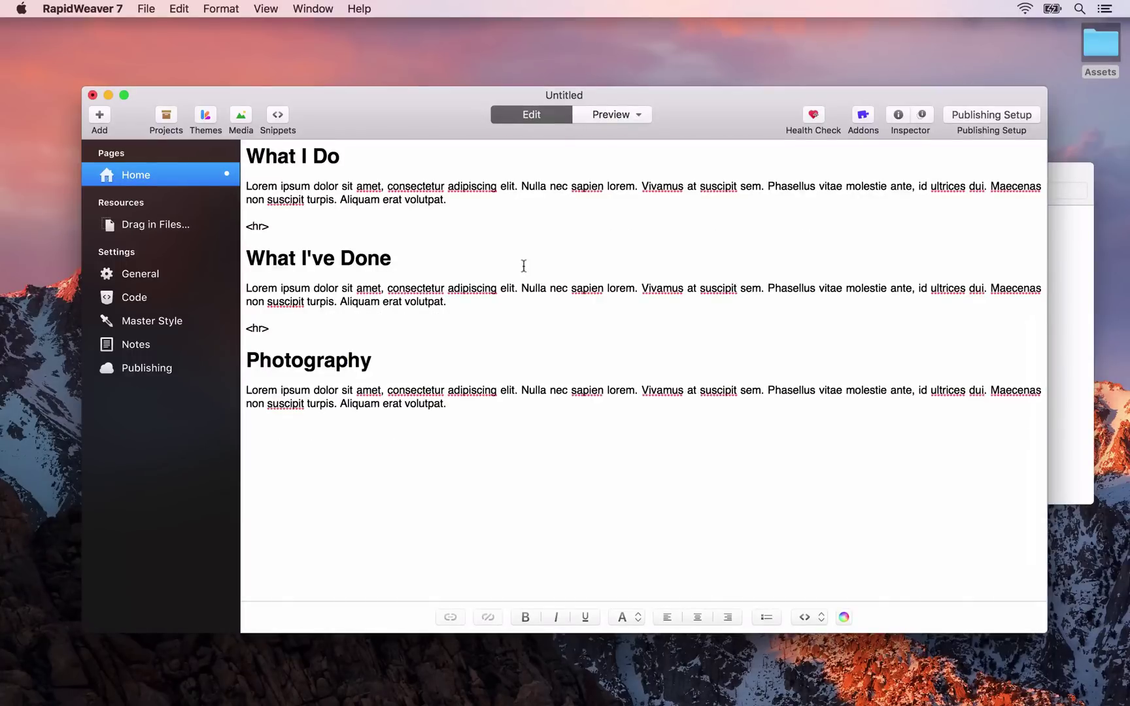
key(super+r)
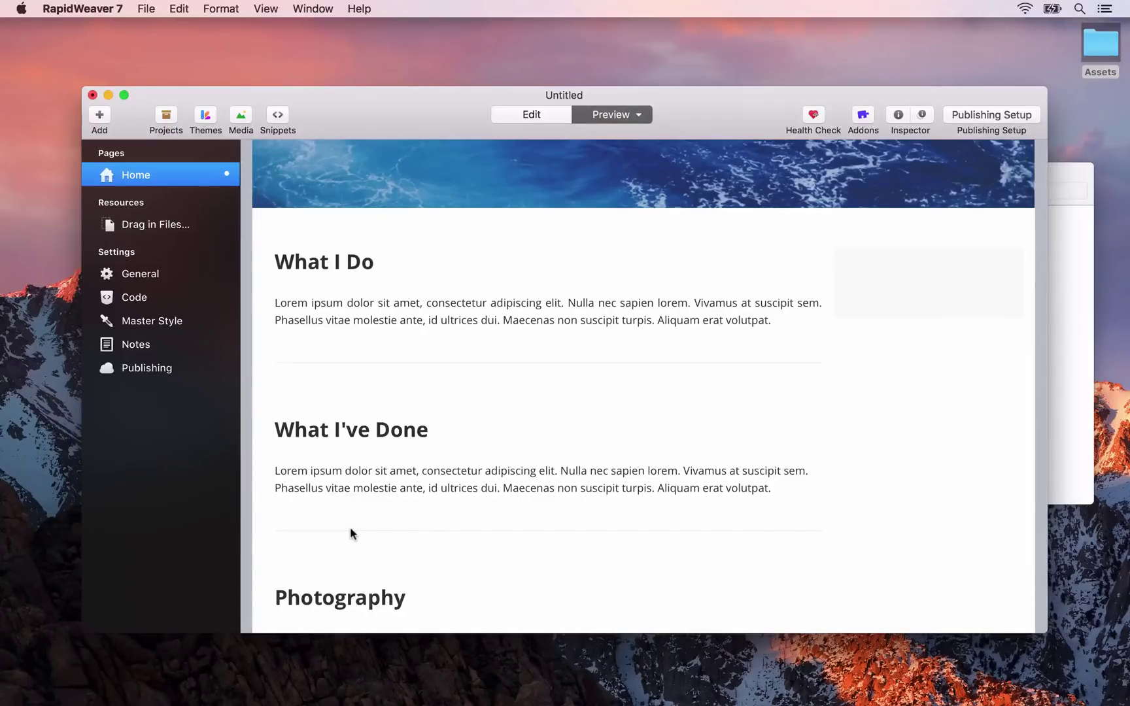
key(super+r)
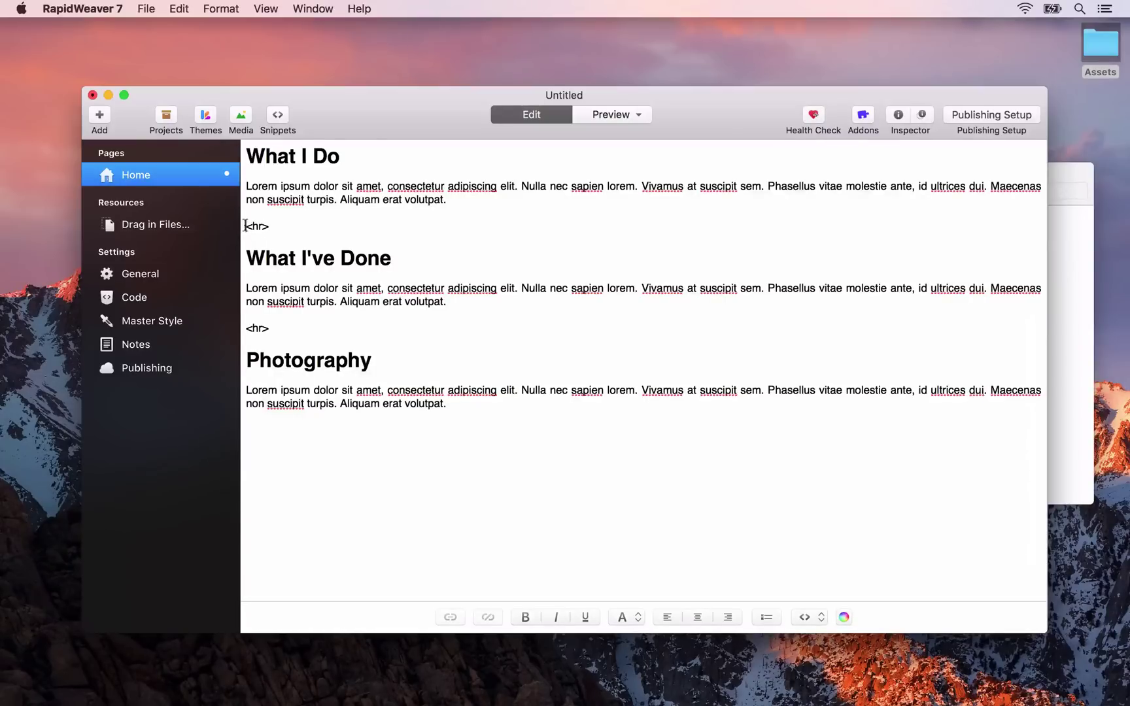
Set the first <hr> line to Ignore Formatting so it passes through as raw HTML.
drag(245, 225, 270, 228)
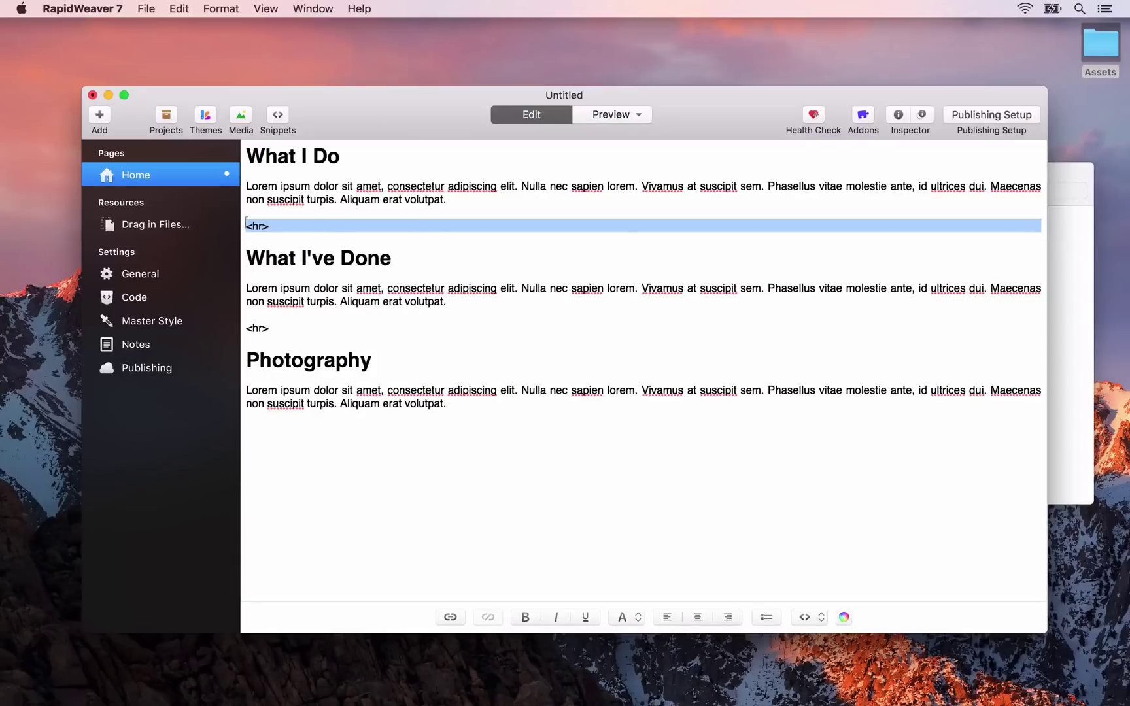
click(228, 5)
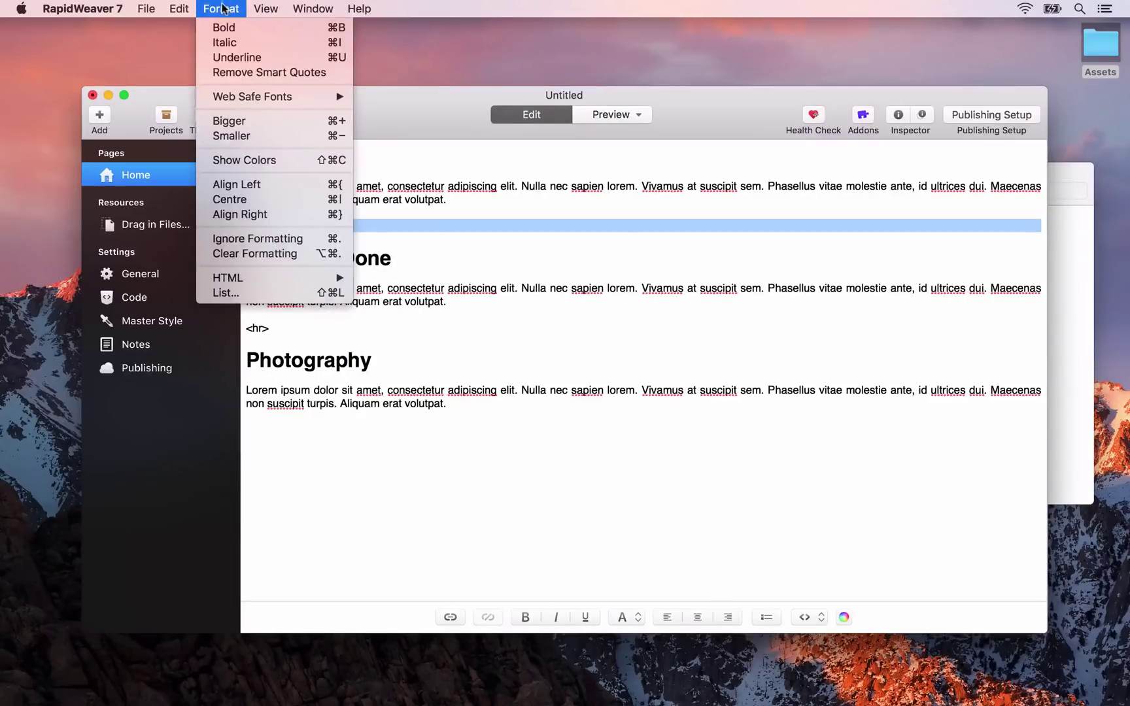
click(229, 238)
click(266, 240)
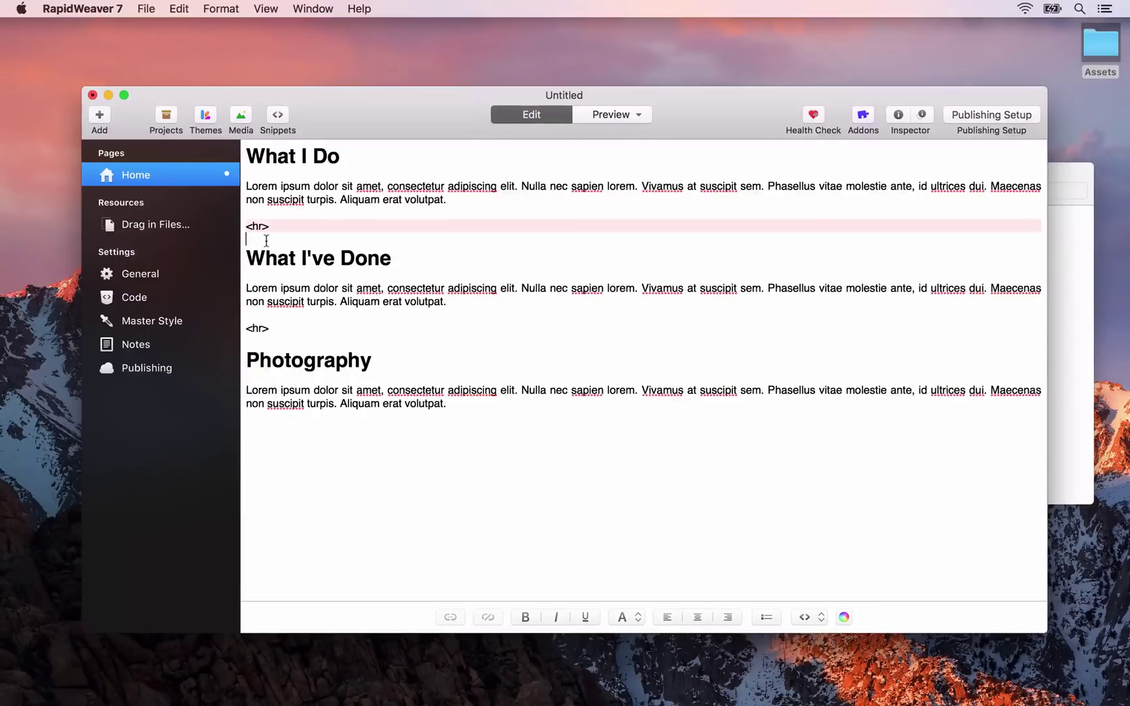
Apply Ignore Formatting to the second <hr> line as well, then deselect it.
click(247, 327)
key(shift+End)
key(shift+Right)
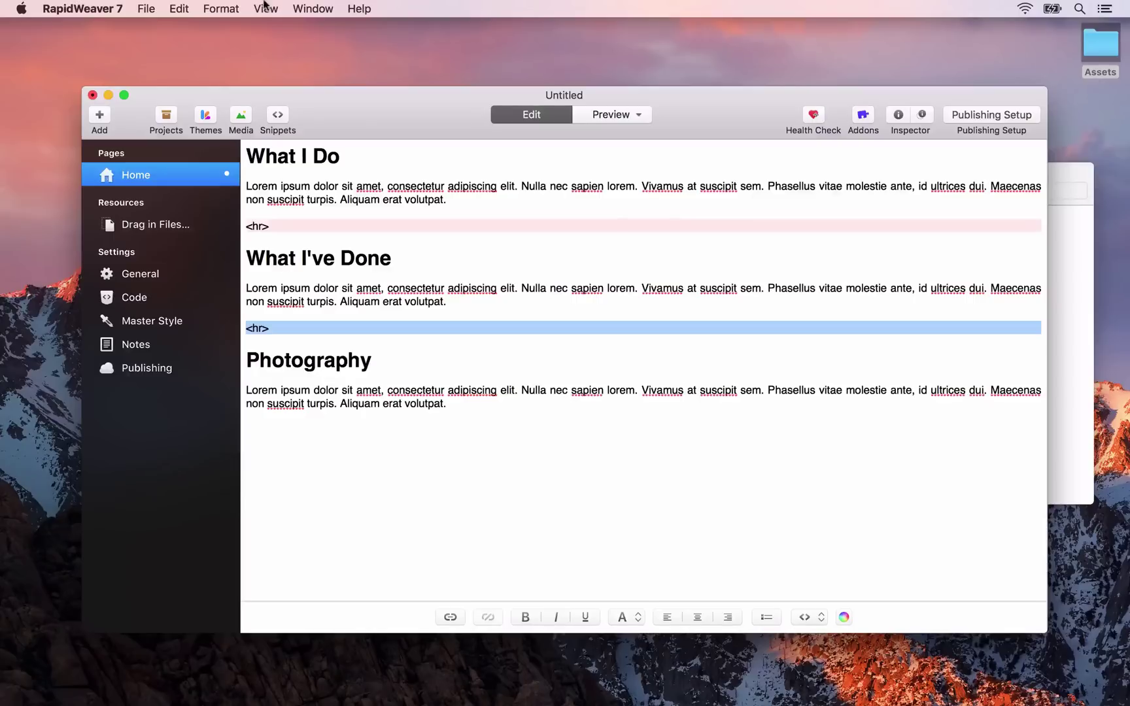
click(234, 8)
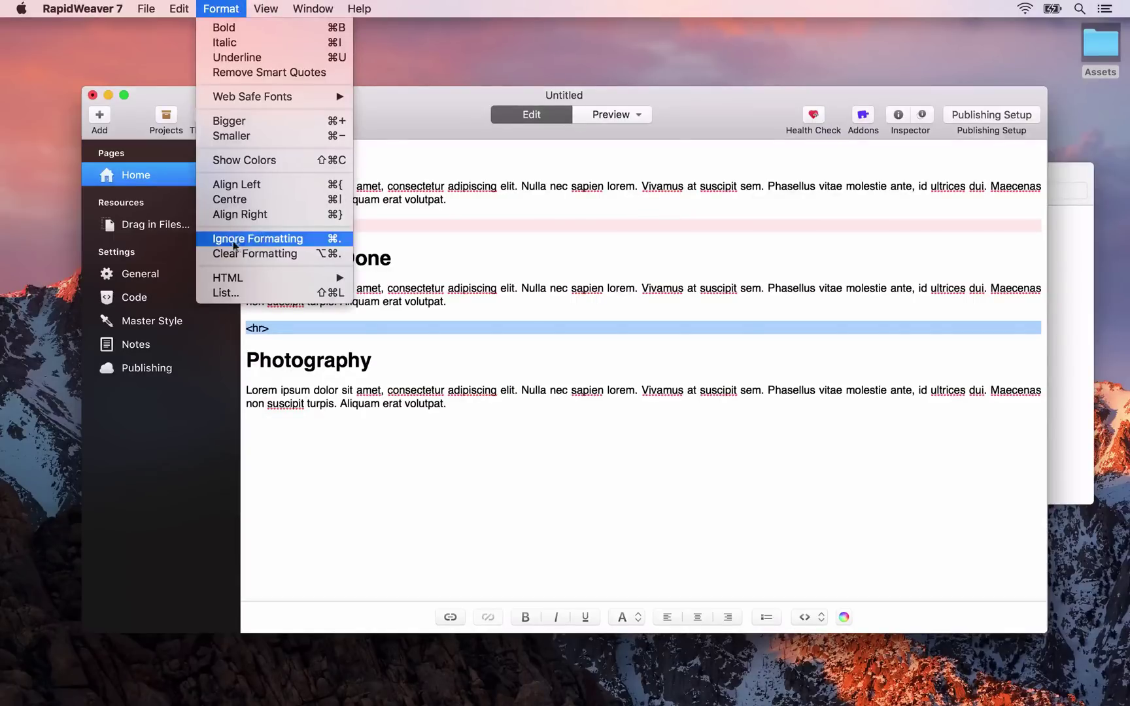
click(334, 240)
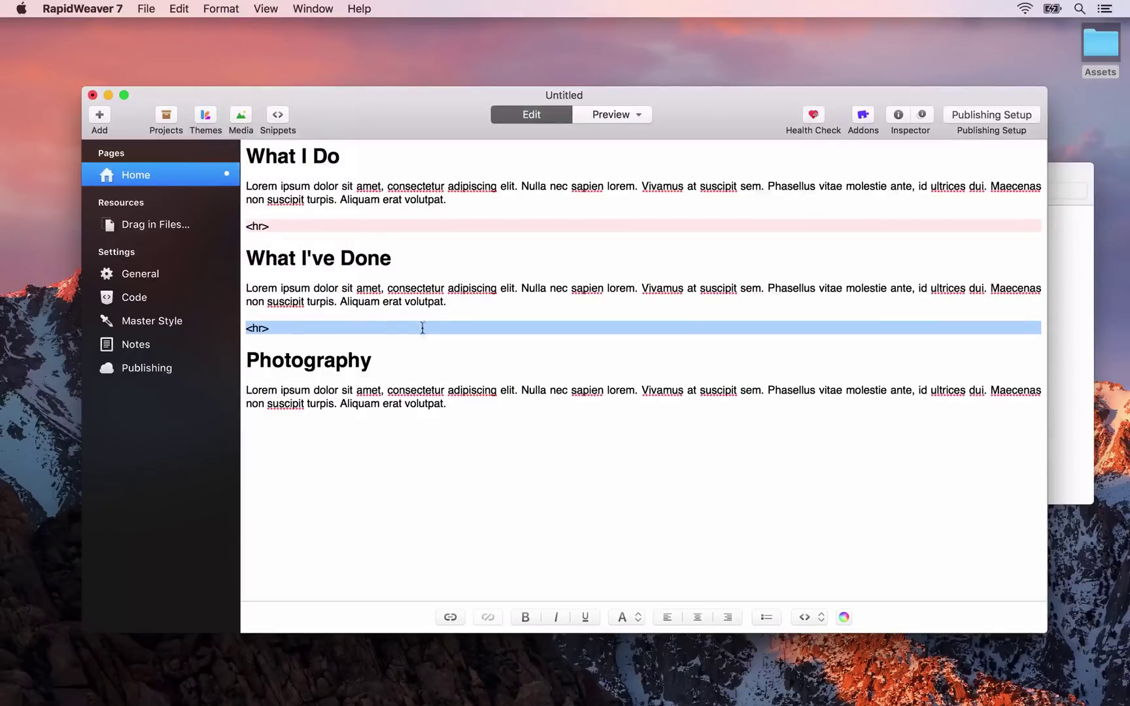
key(Right)
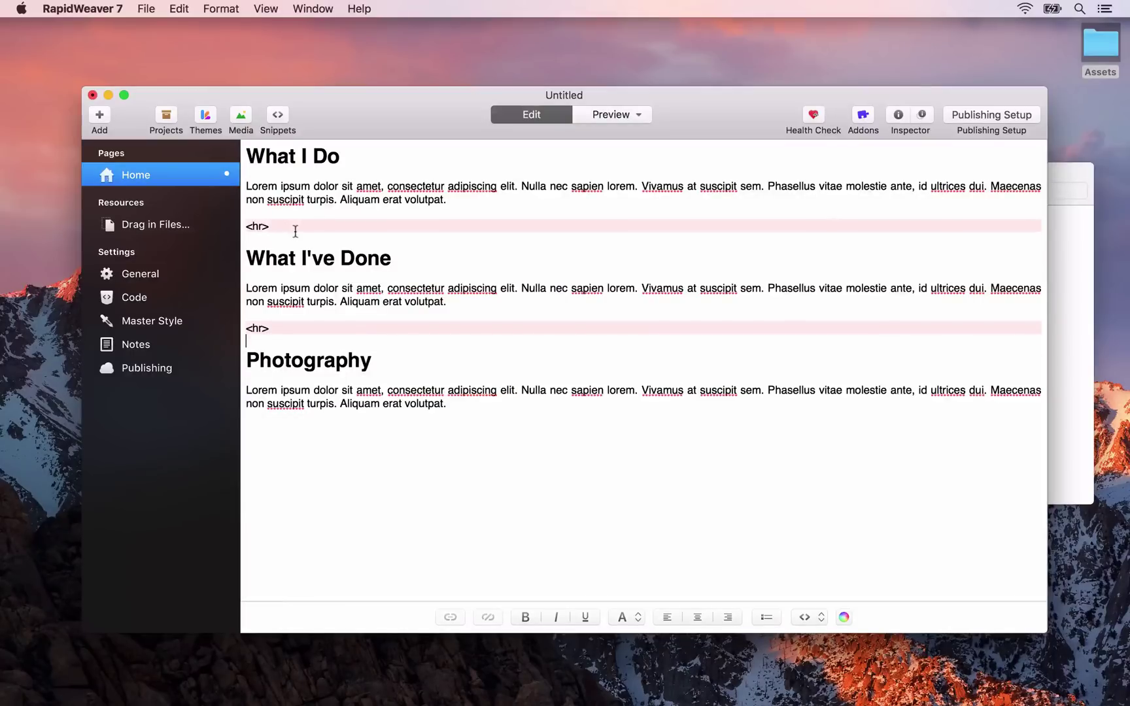
Switch to Preview to see the Home page with divider rules between its sections.
click(627, 118)
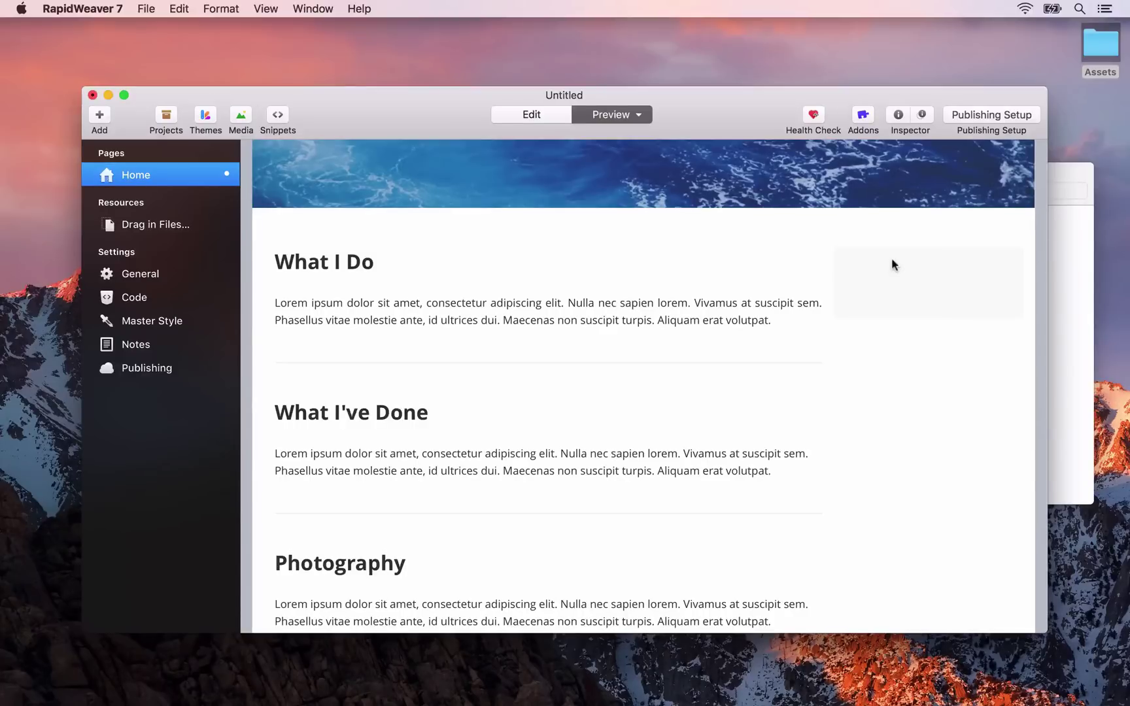
Open the Home page settings as a floating window on the Page Sidebar tab.
click(900, 115)
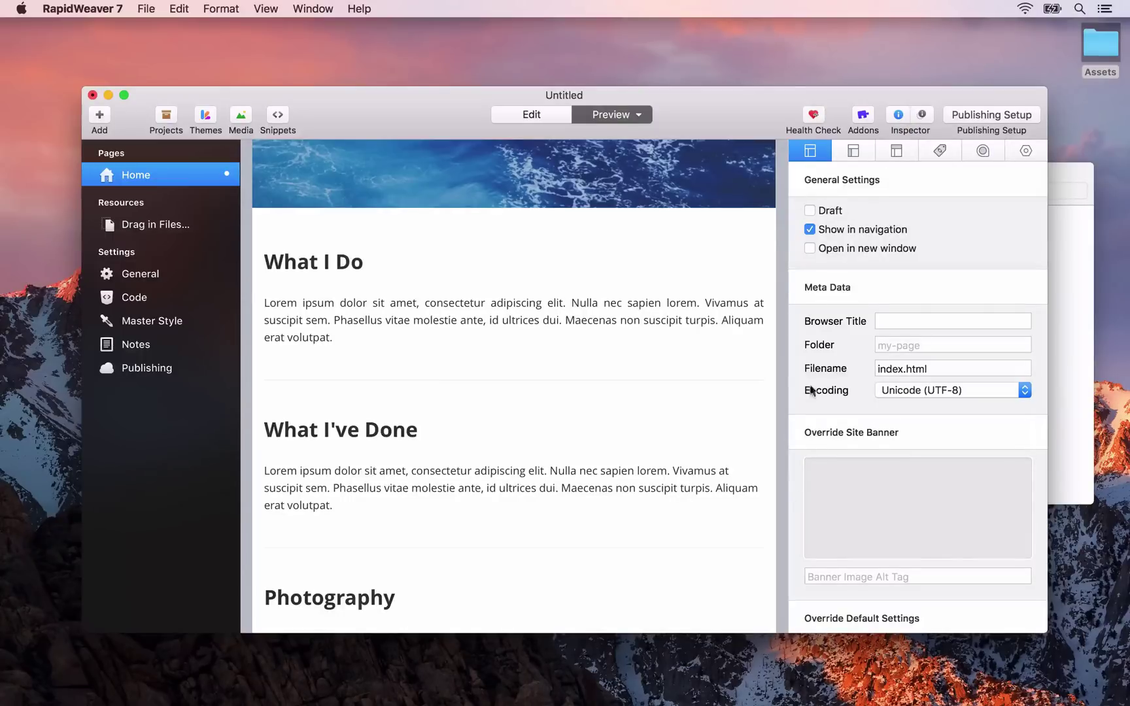
click(922, 116)
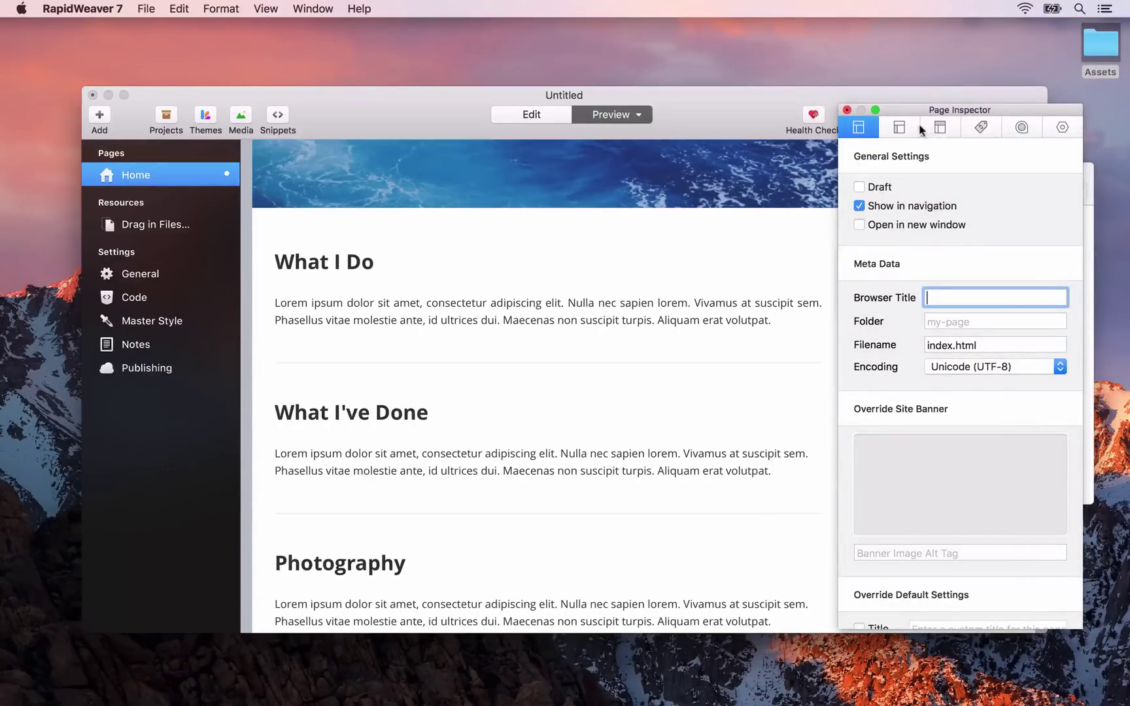
click(901, 128)
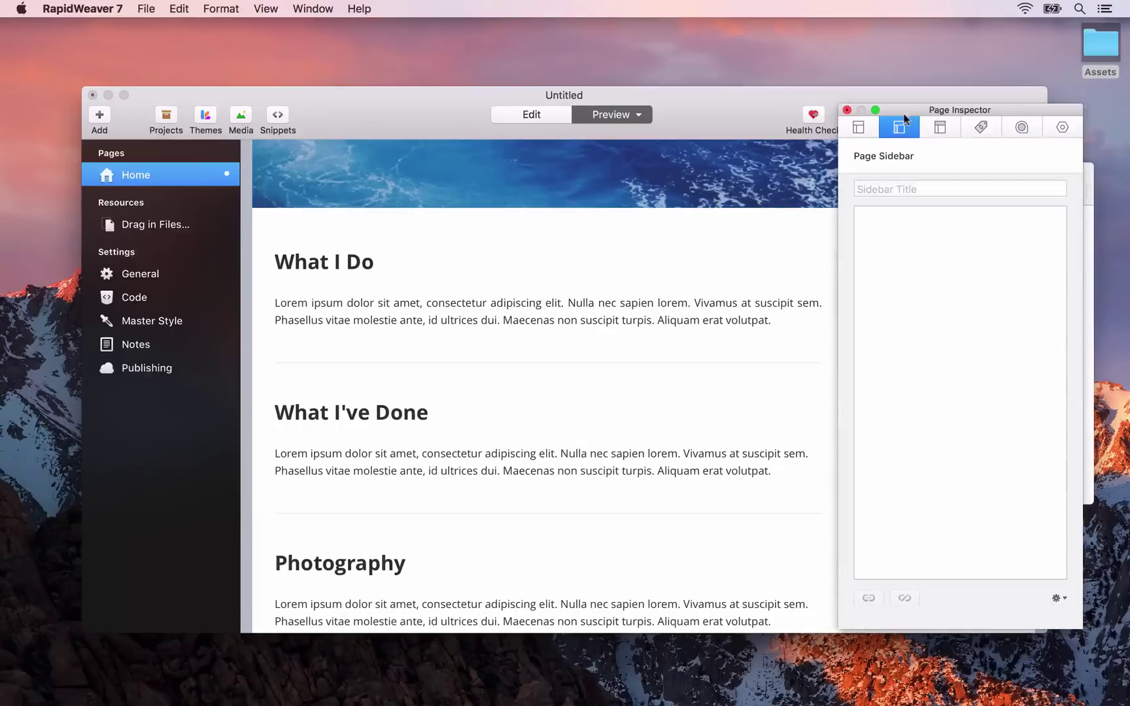
drag(906, 117, 592, 115)
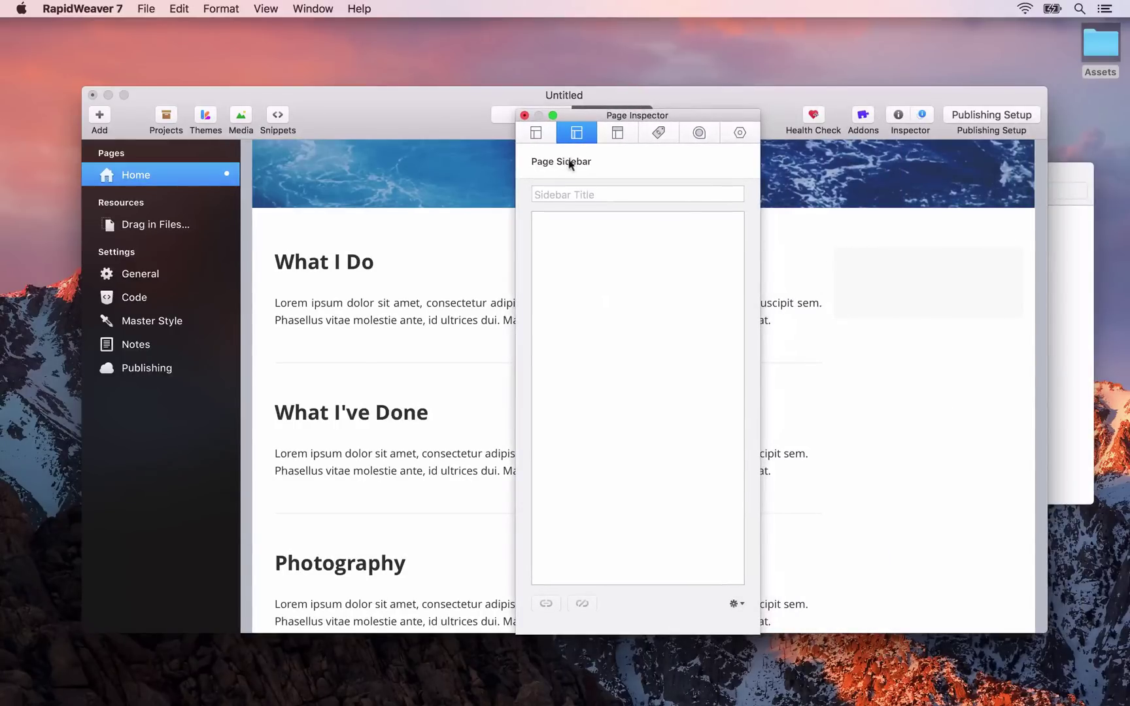
Enter 'Something' as the sidebar title, leaving the sidebar text empty.
click(549, 196)
text(Something)
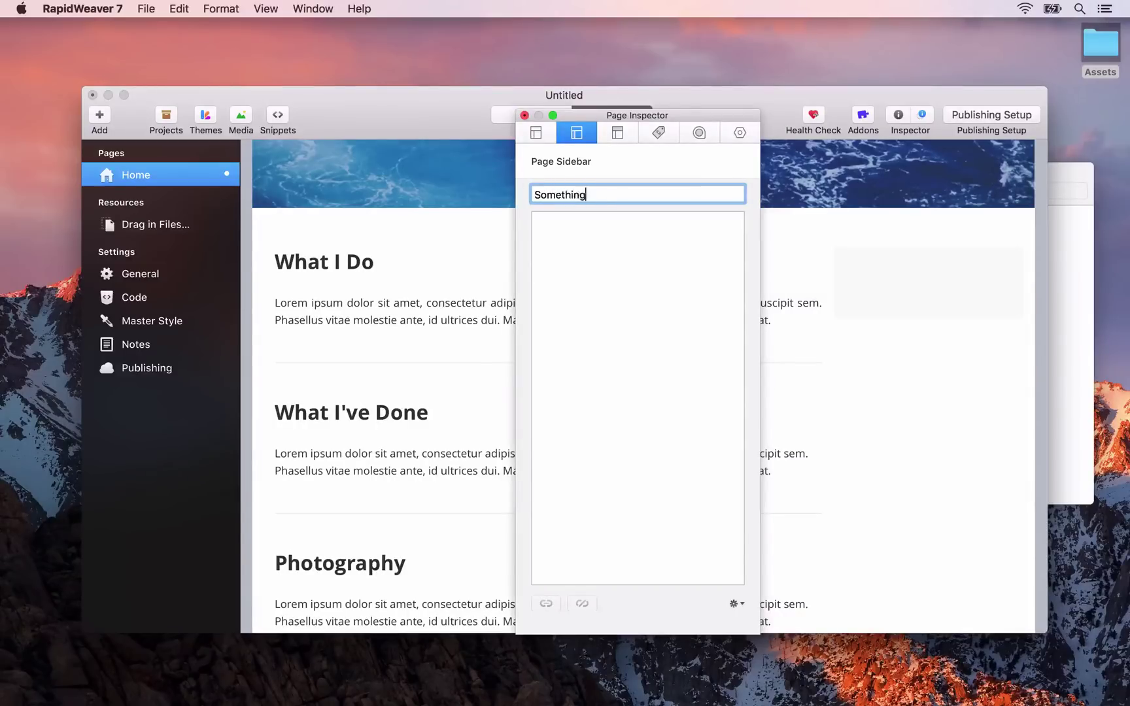
key(Tab)
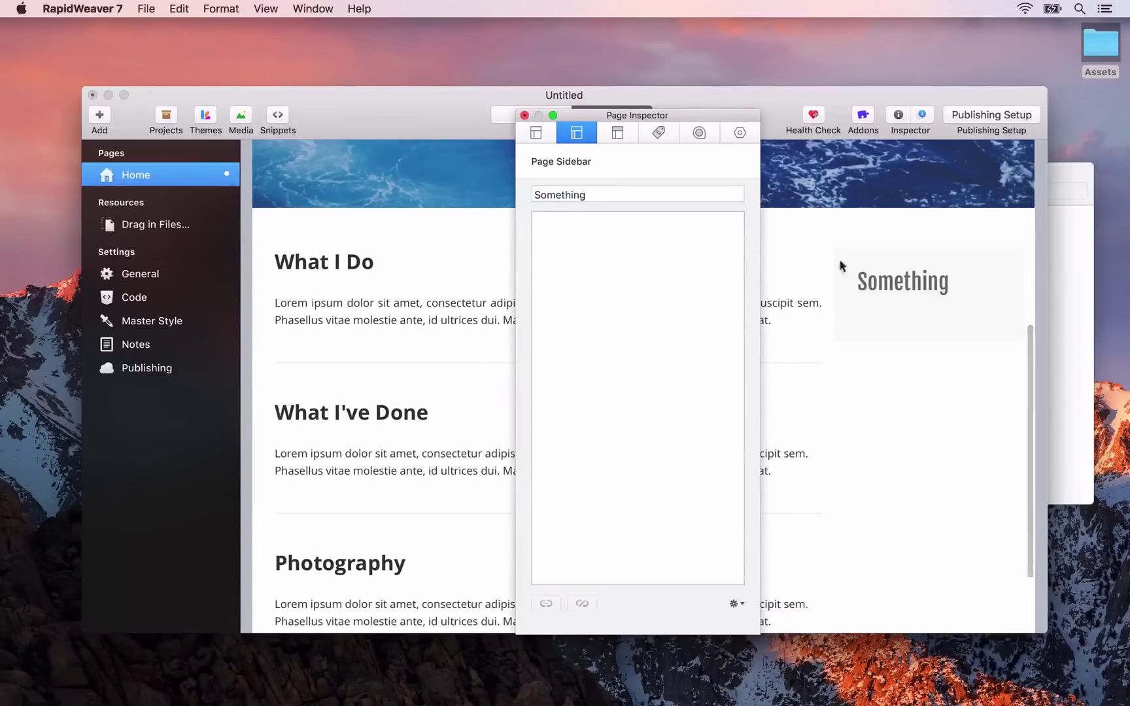
text(<hr>)
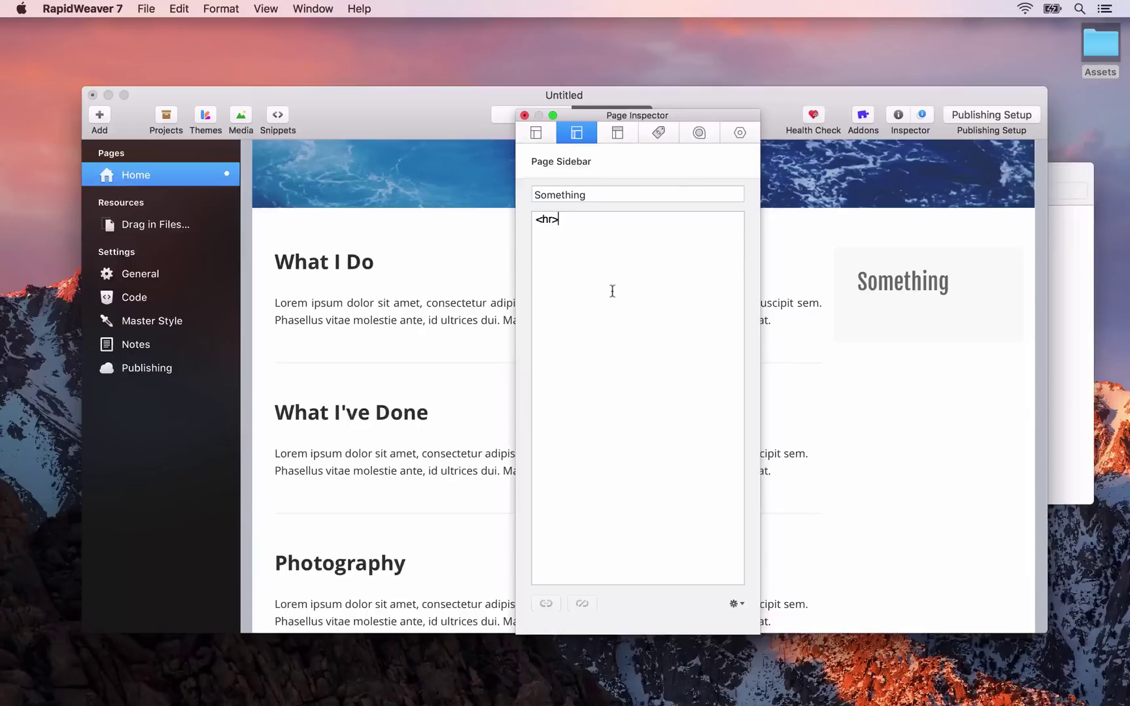
key(BackSpace)
key(BackSpace)
key(BackSpace)
key(BackSpace)
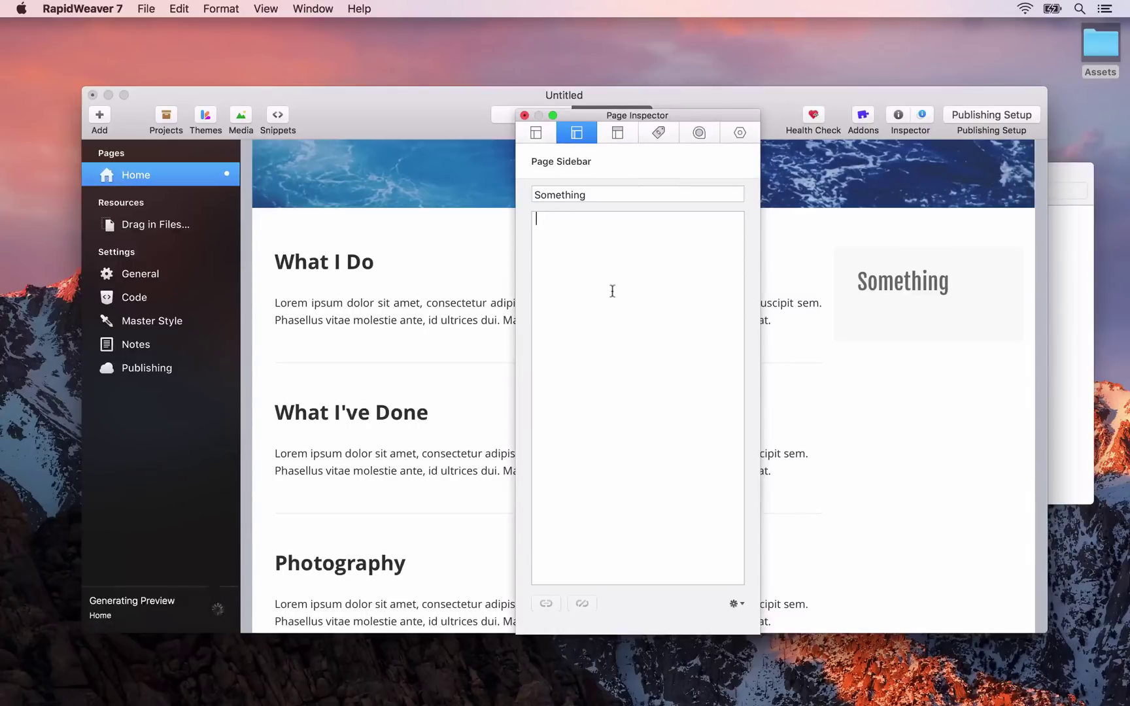
Drop the 'Lorem ipsum 30 words' text into the sidebar and close the page settings window.
click(1058, 273)
drag(883, 165, 1098, 295)
click(774, 267)
drag(1096, 380, 596, 276)
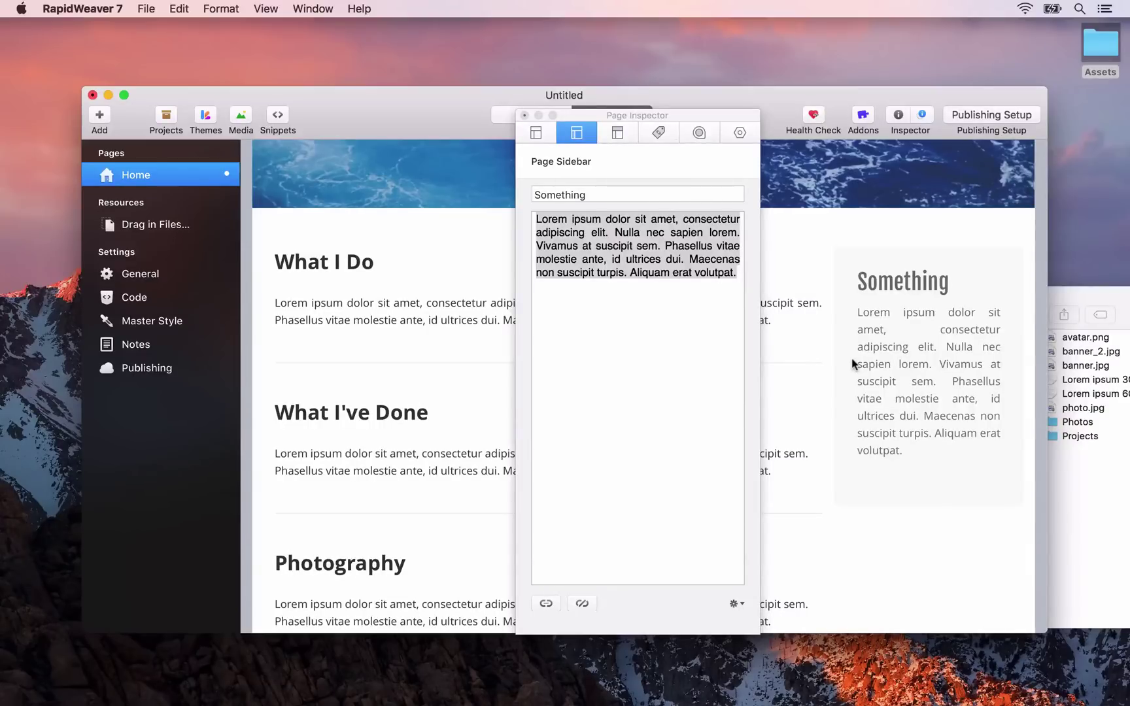
click(524, 115)
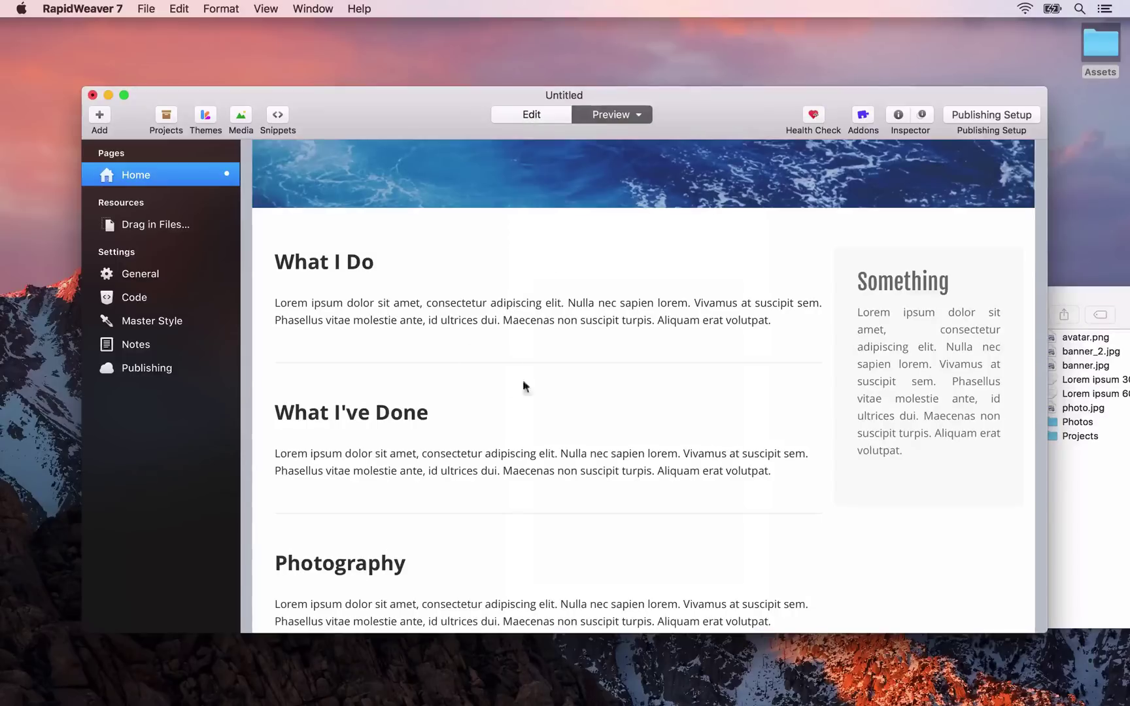
scroll(903, 329, up, 10)
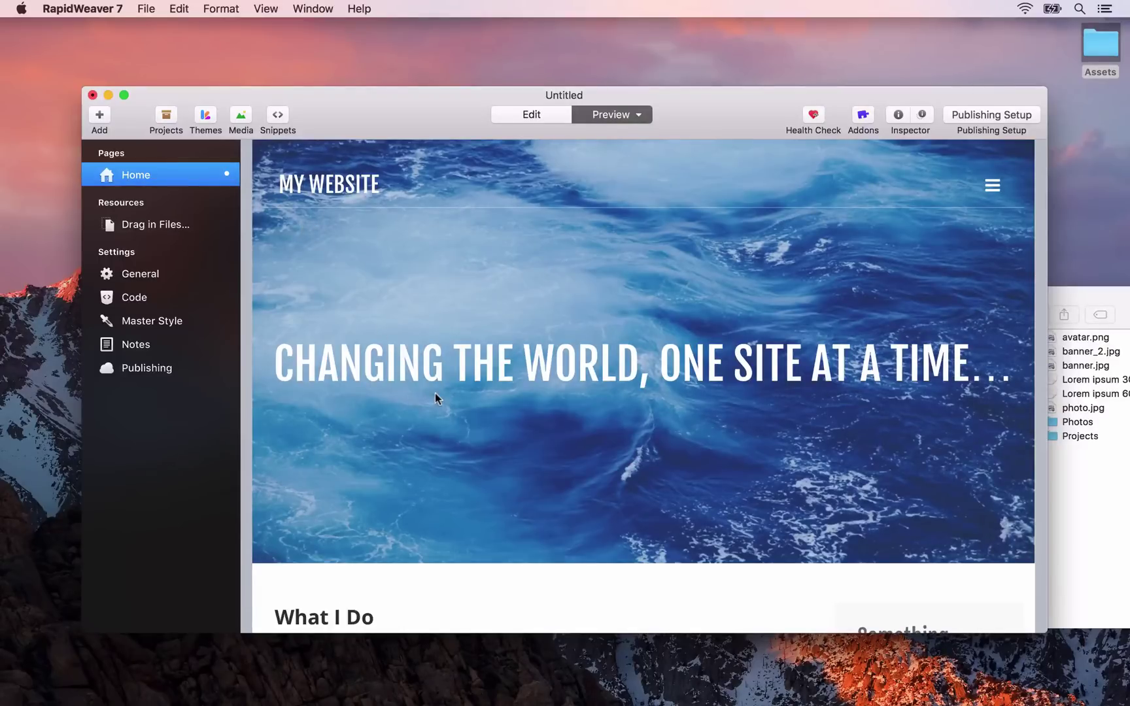
In General settings, set the title to the owner's name and the slogan to a 'Designer & Developer At Realmac' greeting.
click(154, 277)
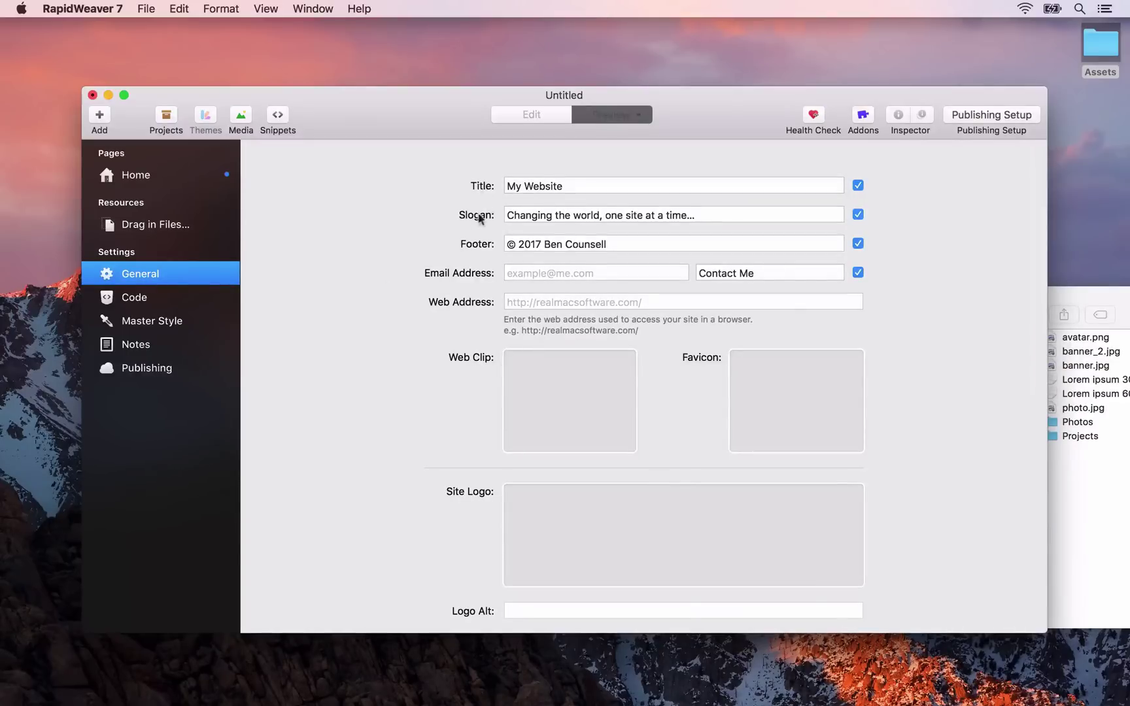
triple_click(536, 185)
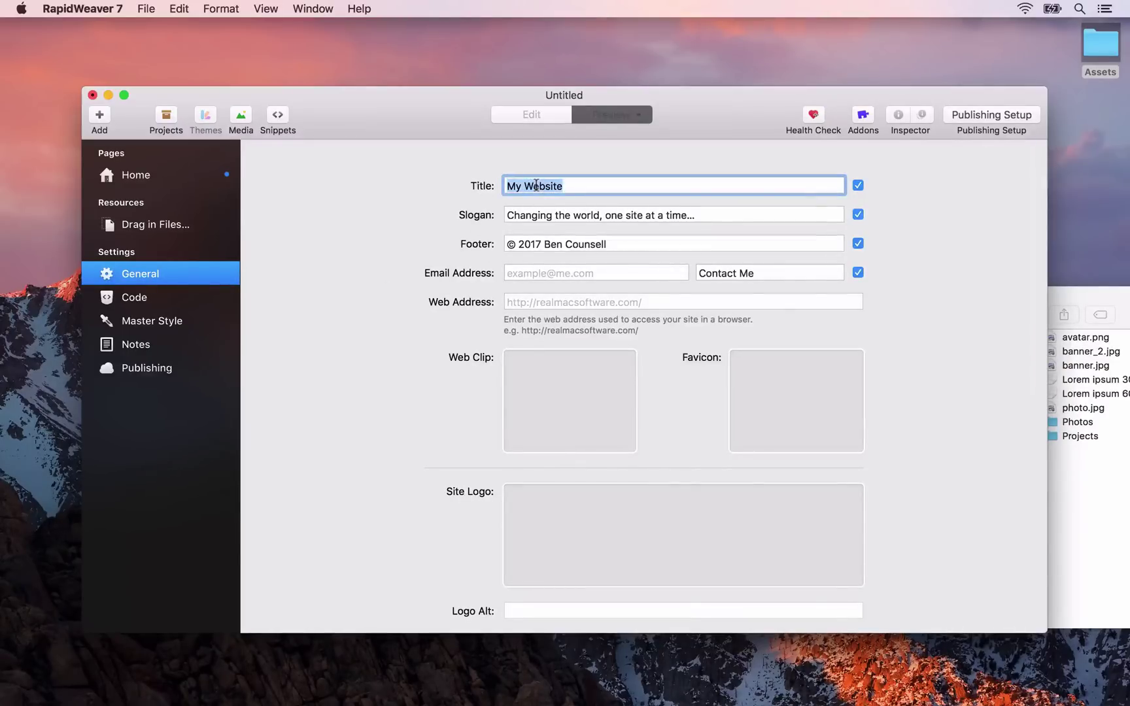
text(Ben Counsell)
key(Tab)
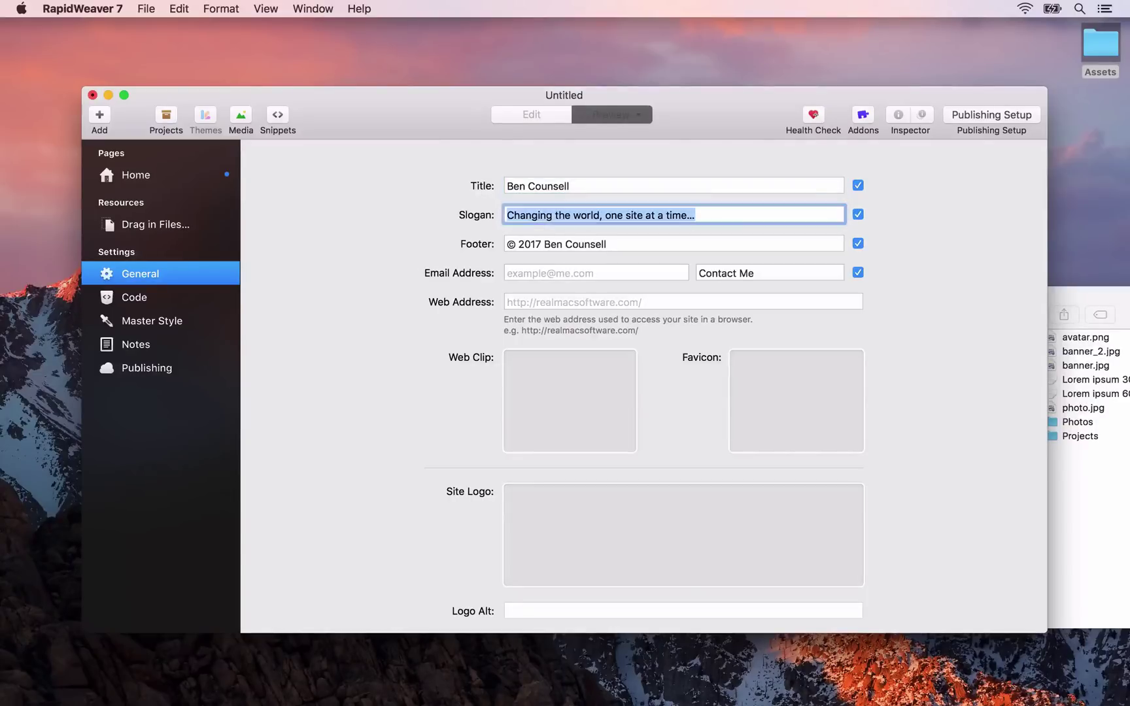
text(Hello I'm Ben: Designer A)
key(BackSpace)
text(& Developer At Realmac)
Show the Home page preview with the new banner and close the Finder Assets window.
click(152, 175)
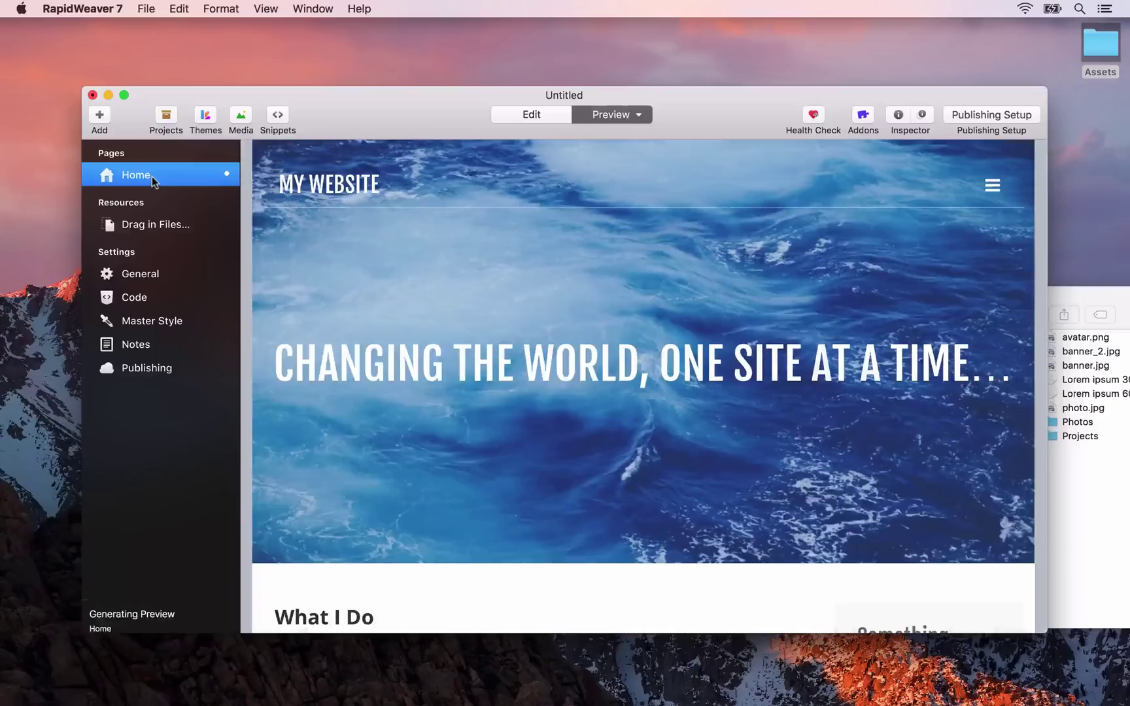
drag(152, 176, 273, 197)
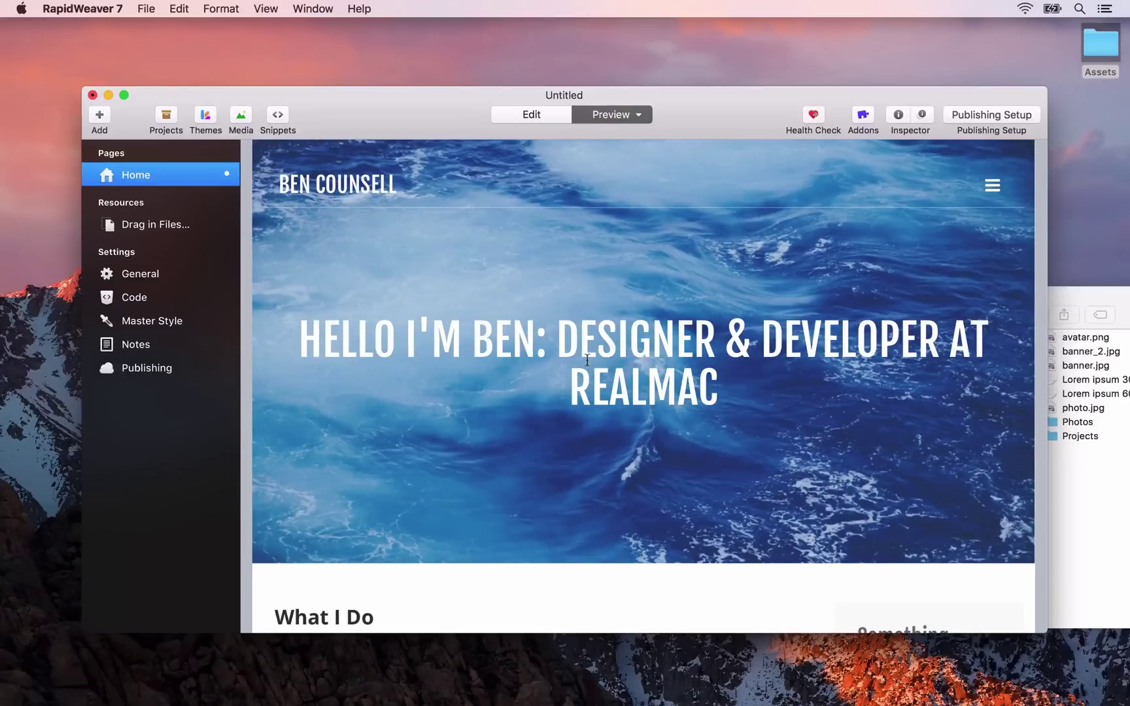
click(1108, 297)
key(super+w)
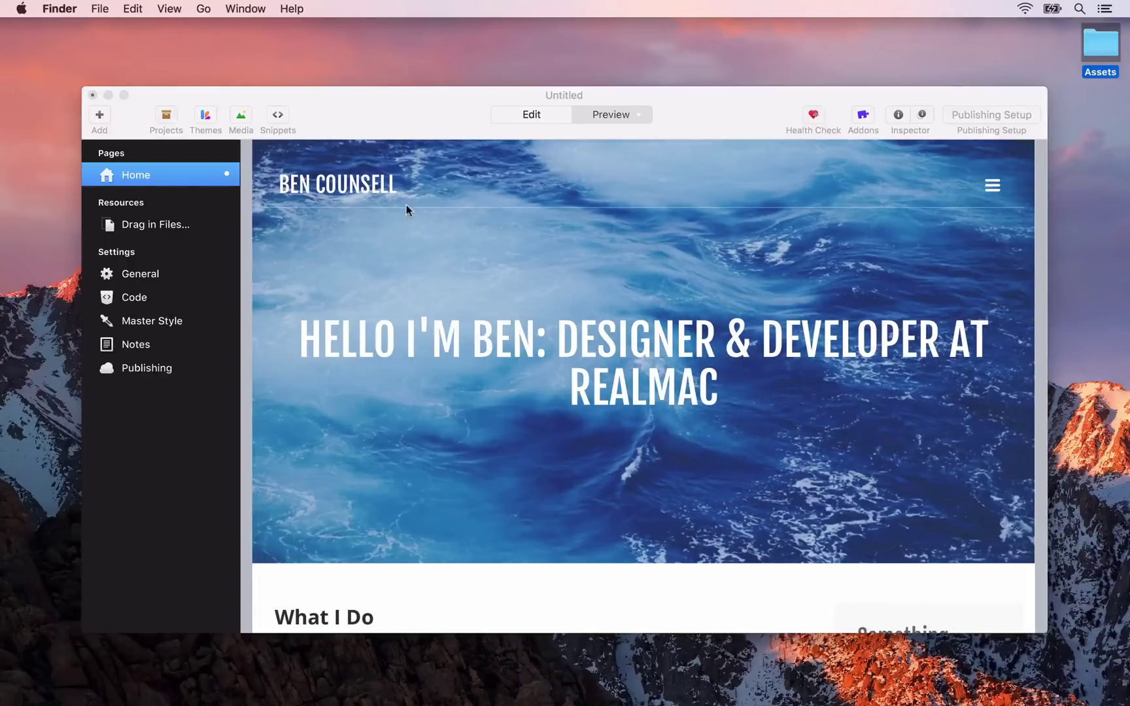
Save the project to the Desktop as 'Ben's Site'.
click(406, 205)
key(super+s)
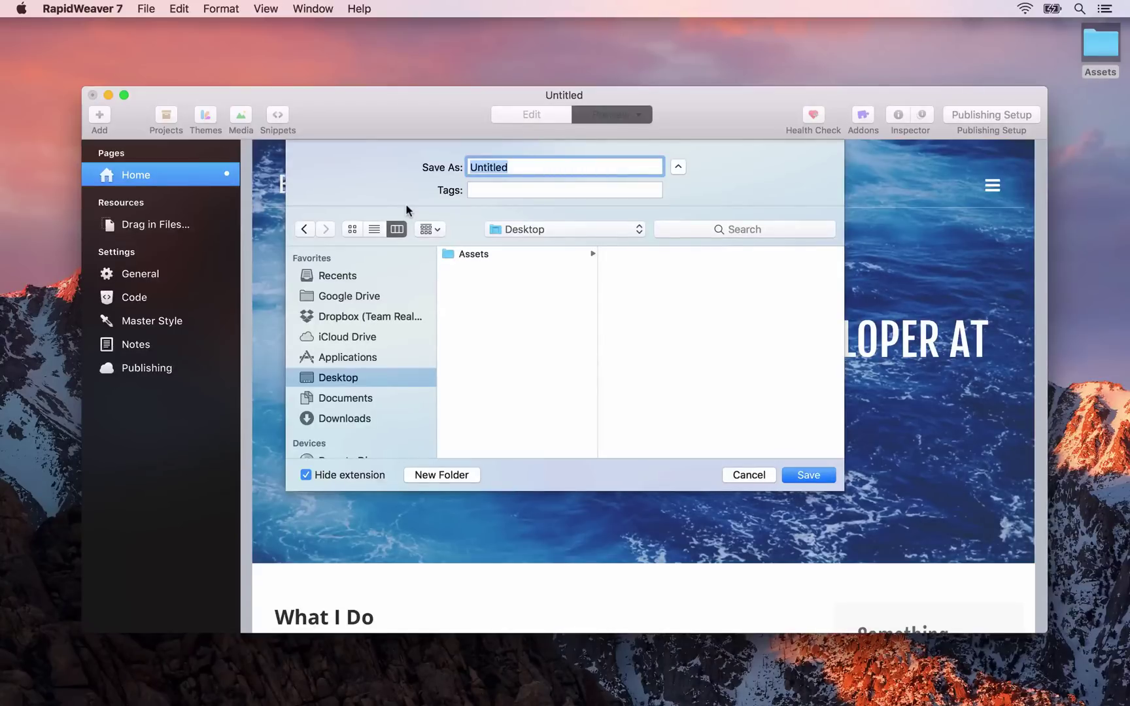
text(Ben's Site)
key(Return)
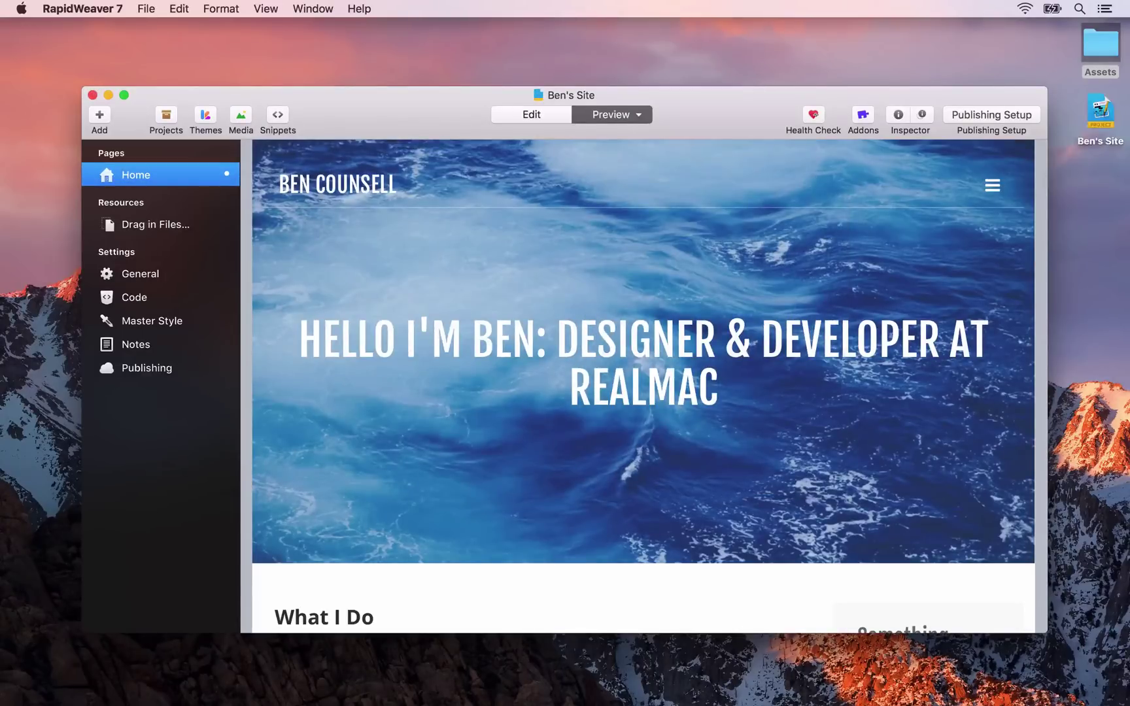